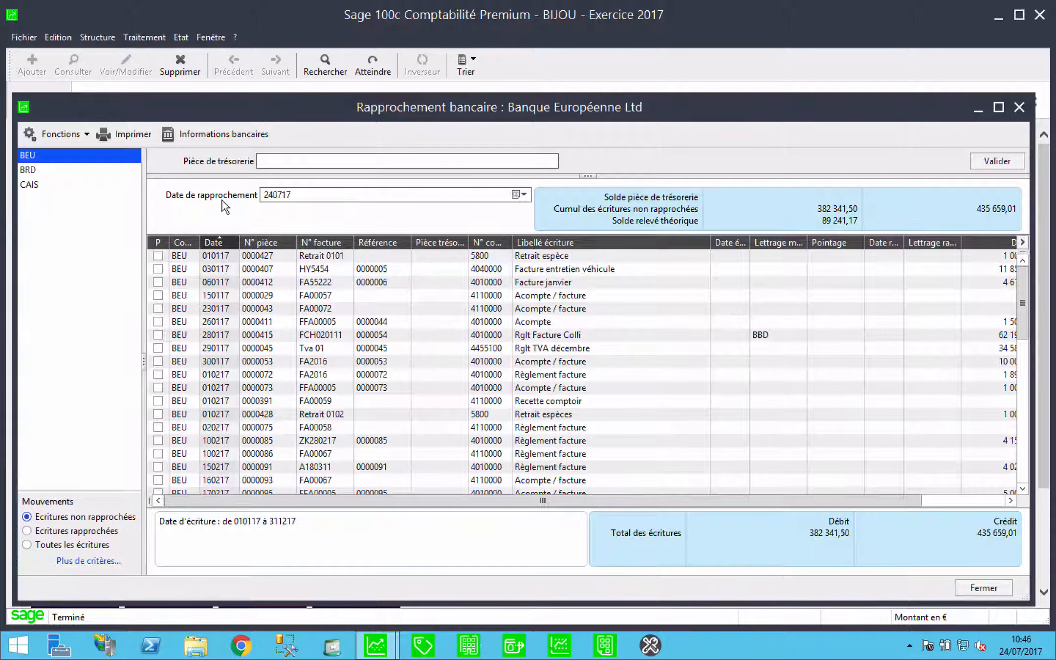
Enter Ext.30/06/17 as the treasury piece, validate it, and set the reconciliation date to 300617
left_click(286, 164)
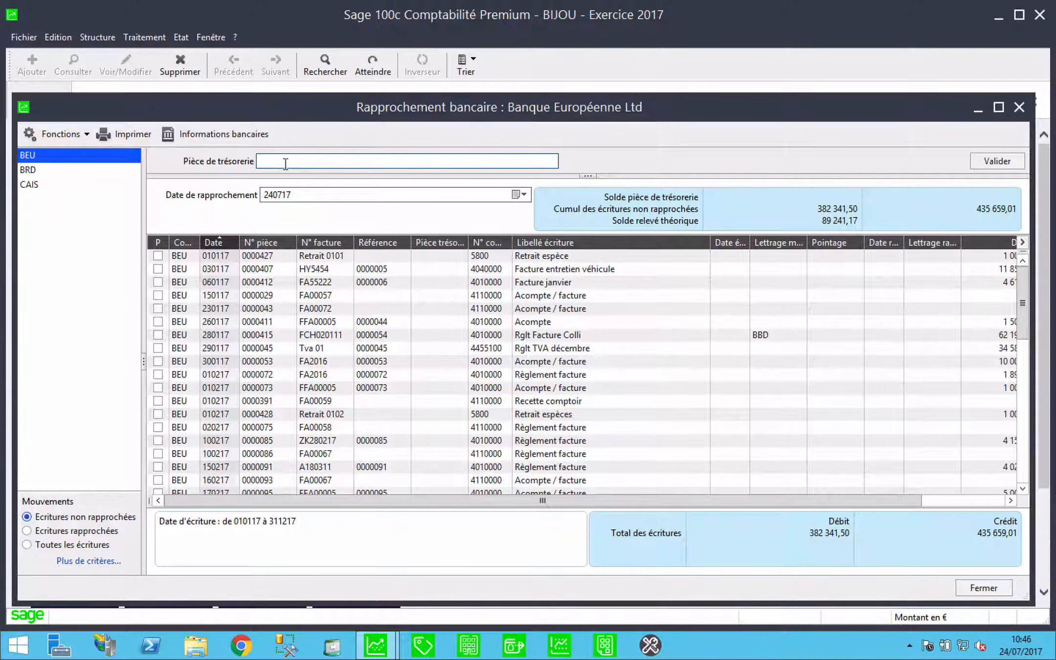
type("Ext.30/06/17")
left_click(993, 163)
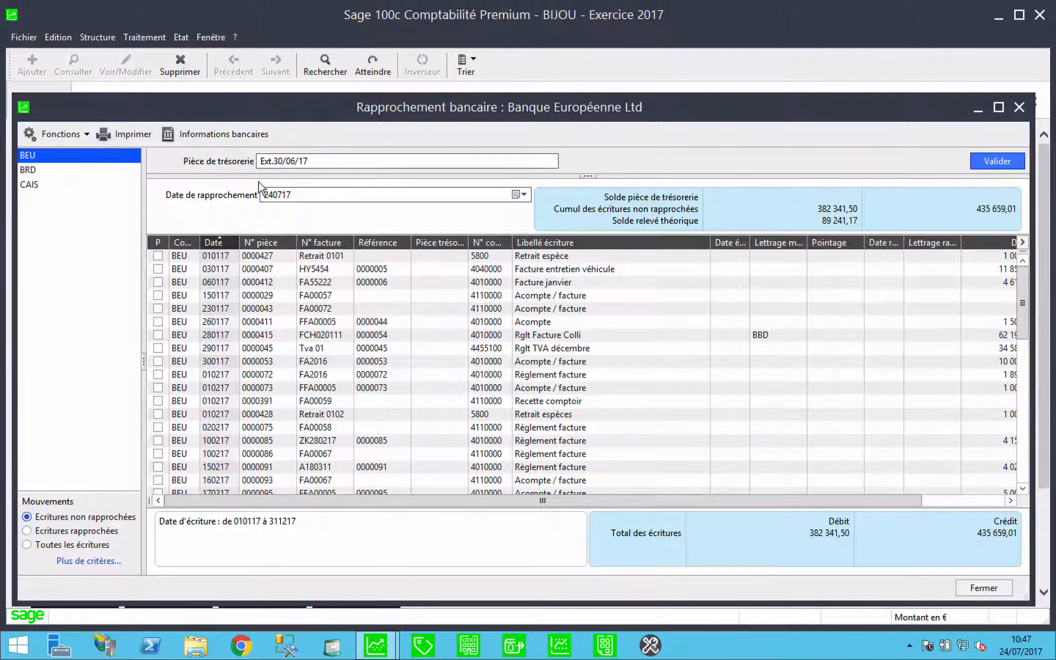
left_click(302, 194)
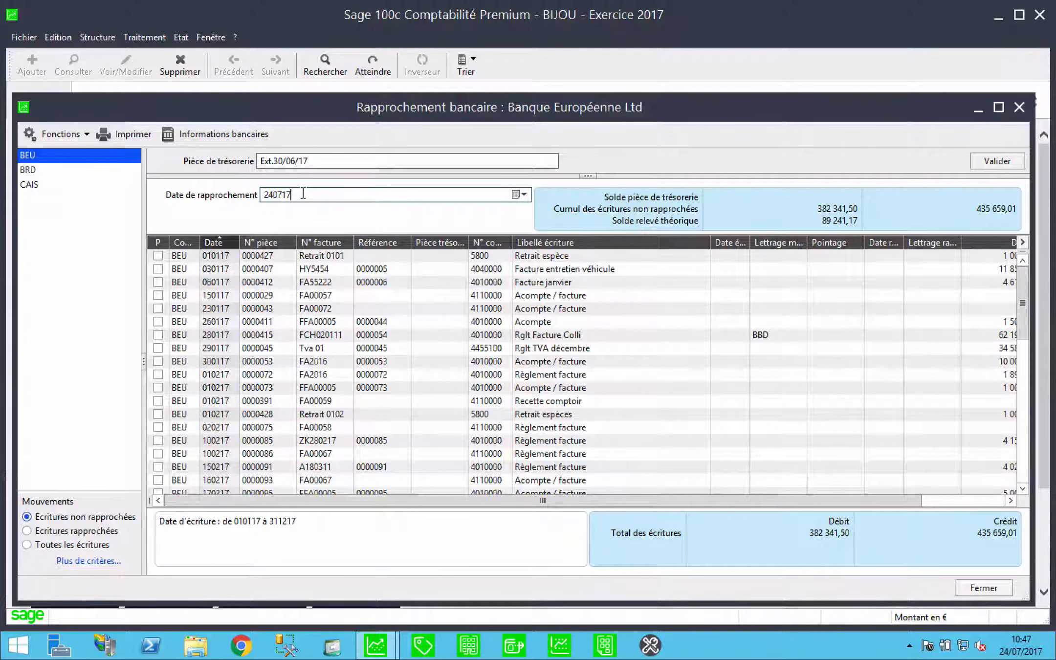
double_click(282, 195)
type("30061")
key("Tab")
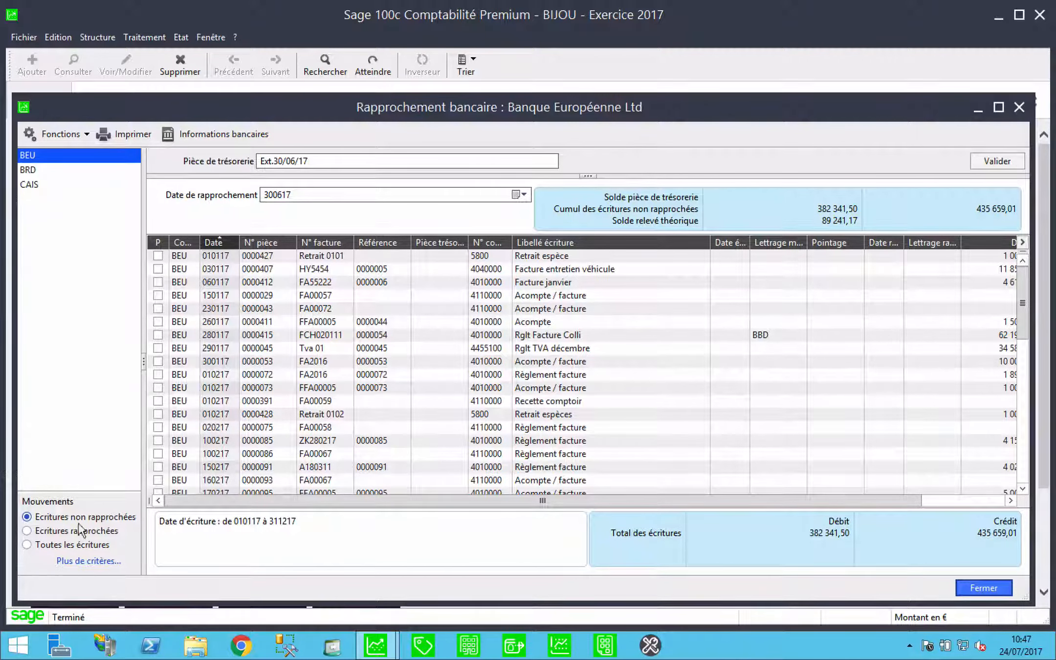
View the reconciled entries and all entries in turn, and review the additional entry selection criteria
left_click(50, 532)
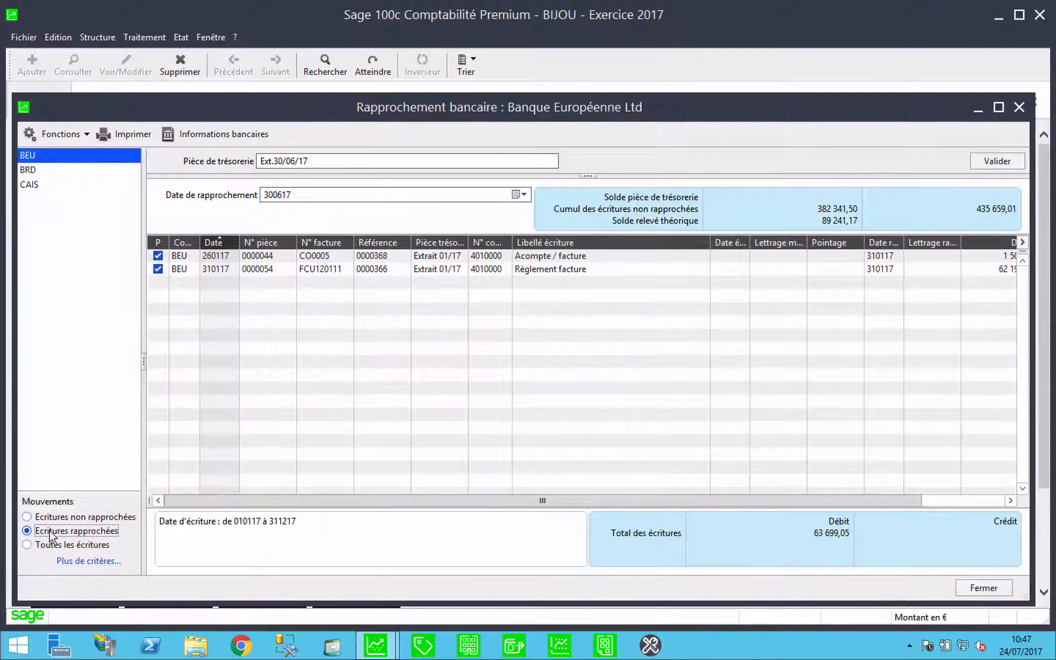
left_click(39, 545)
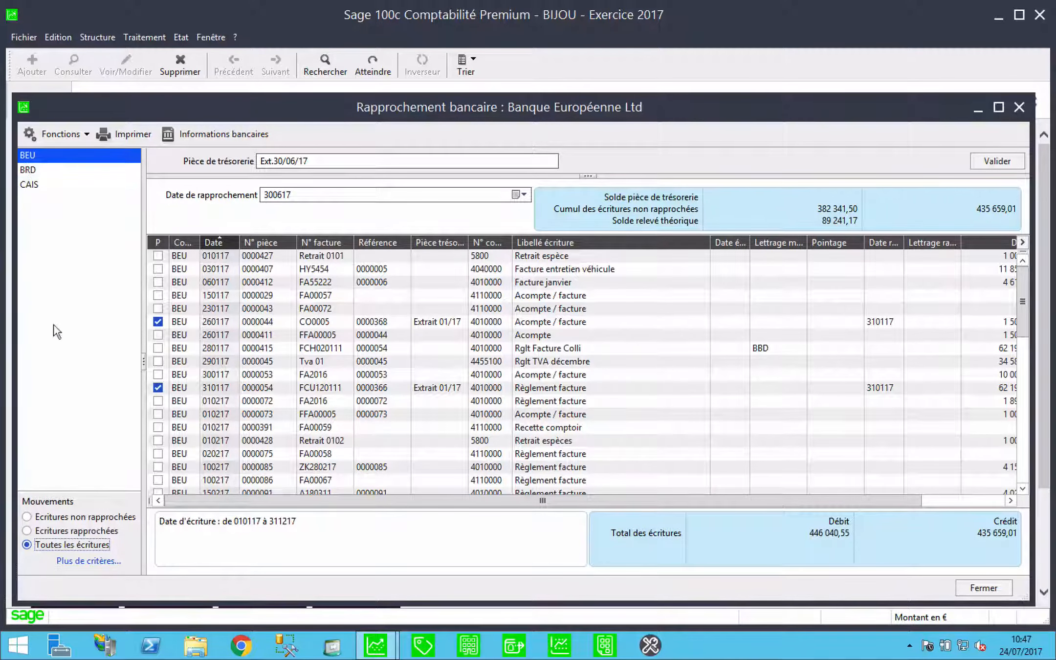
left_click(91, 562)
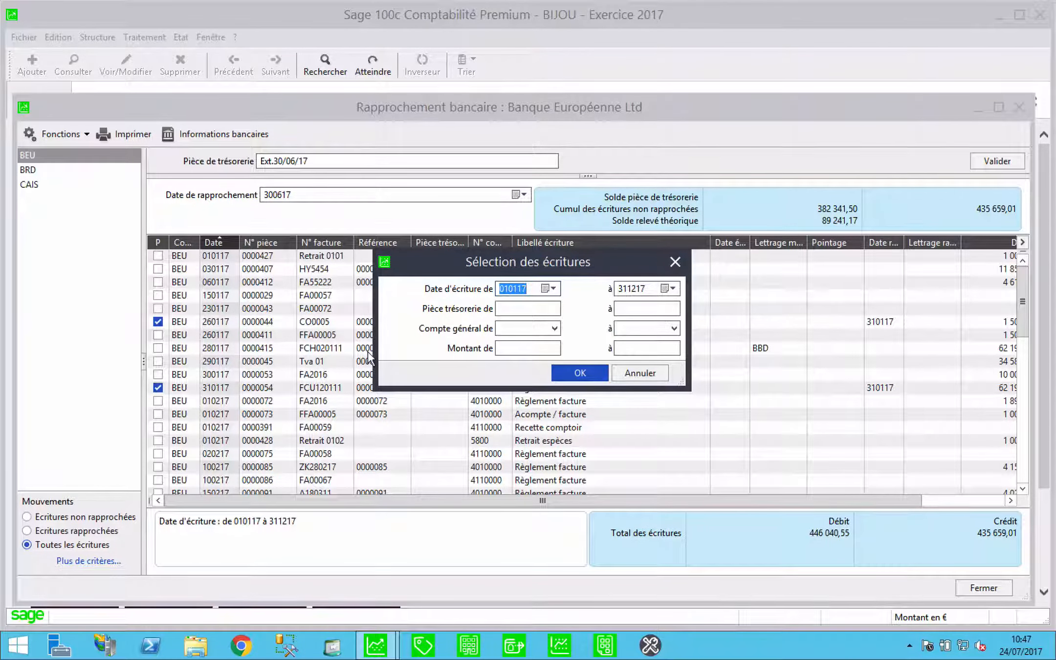
left_click(577, 379)
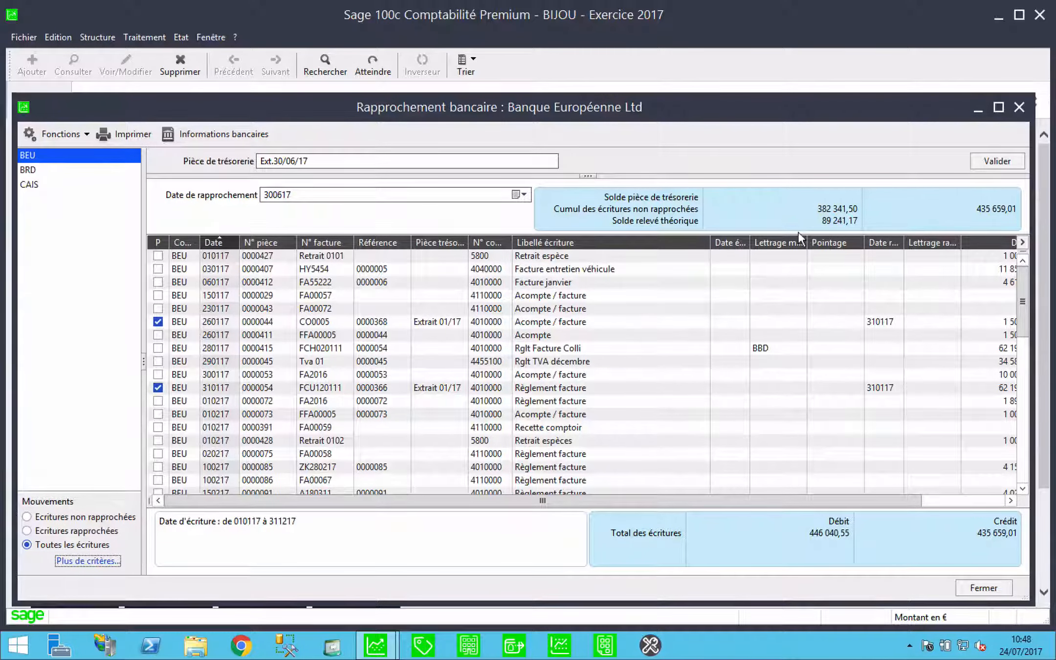
key("super+c")
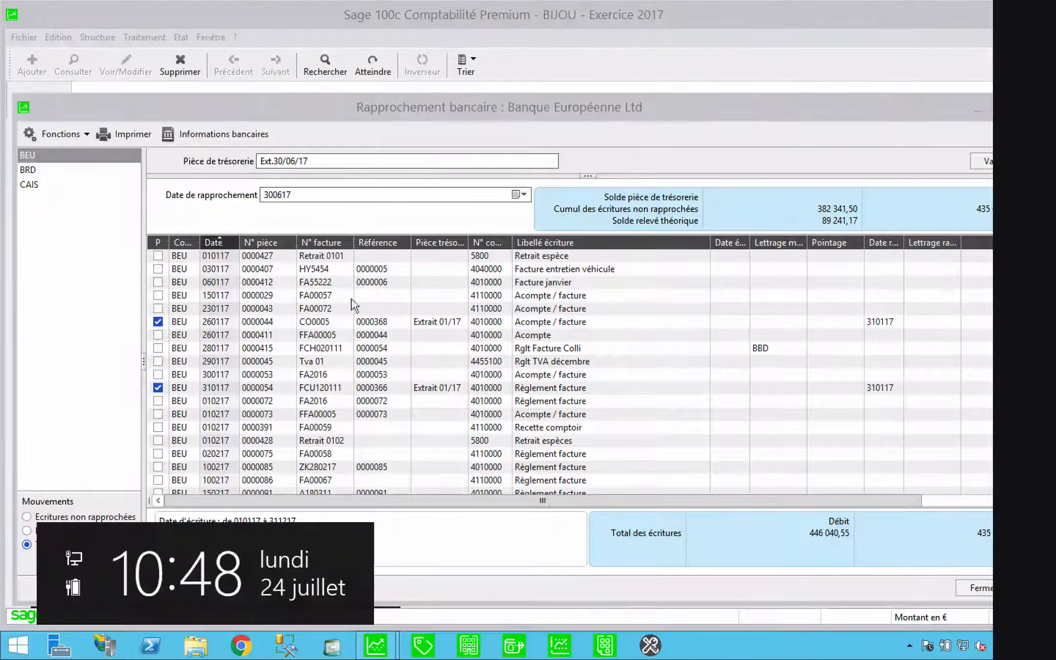
left_click(184, 199)
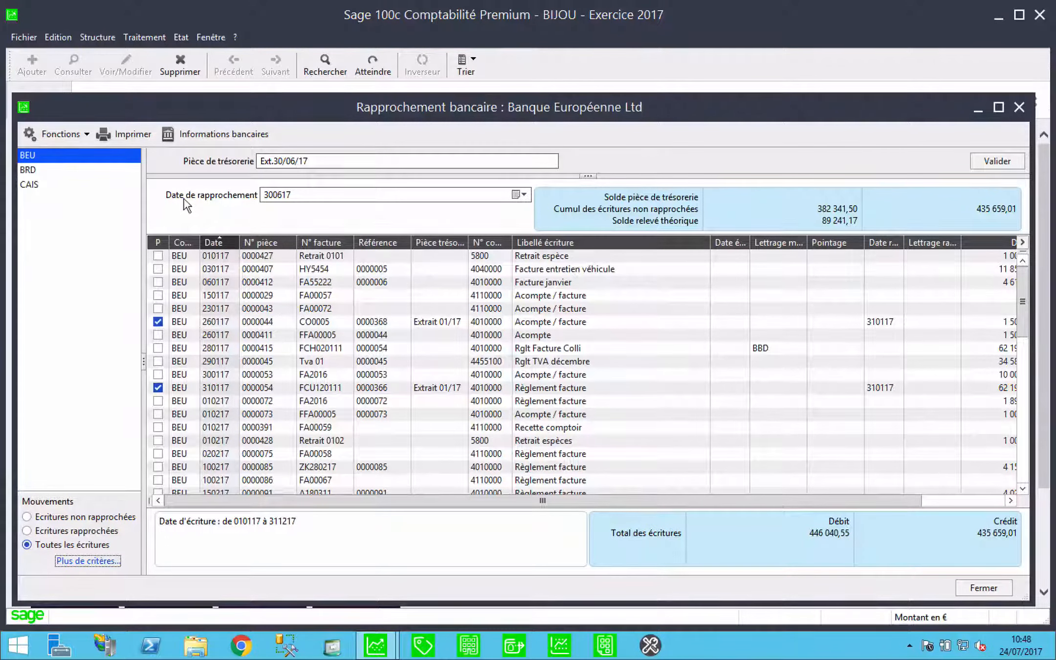
left_click(85, 134)
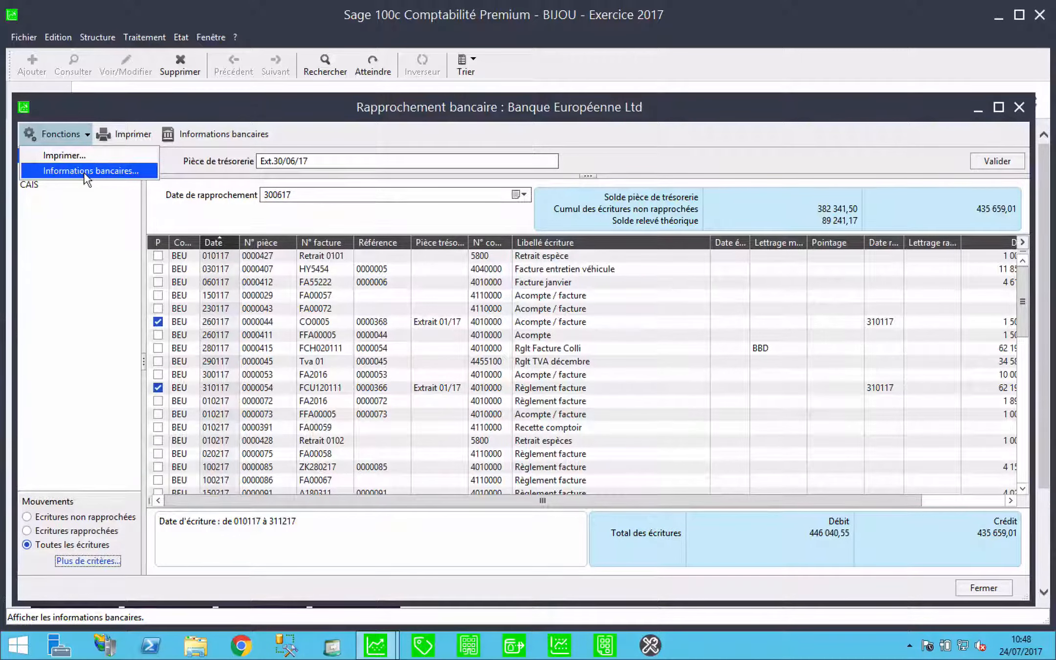
left_click(203, 199)
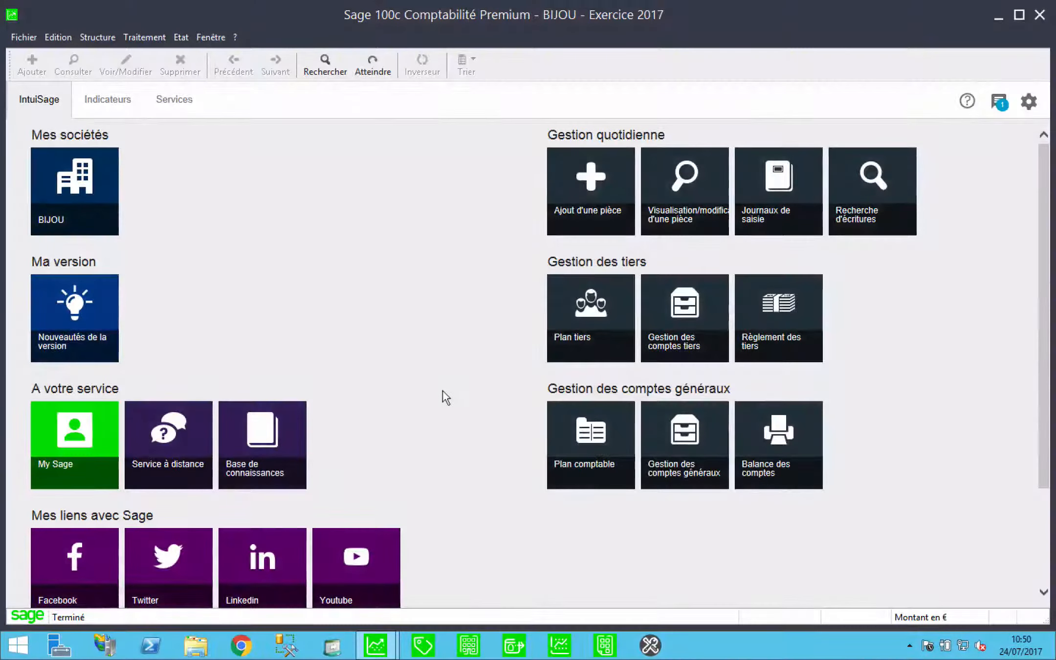
Start a manual bank reconciliation for journal BEU with reconciliation date 300617
left_click(139, 39)
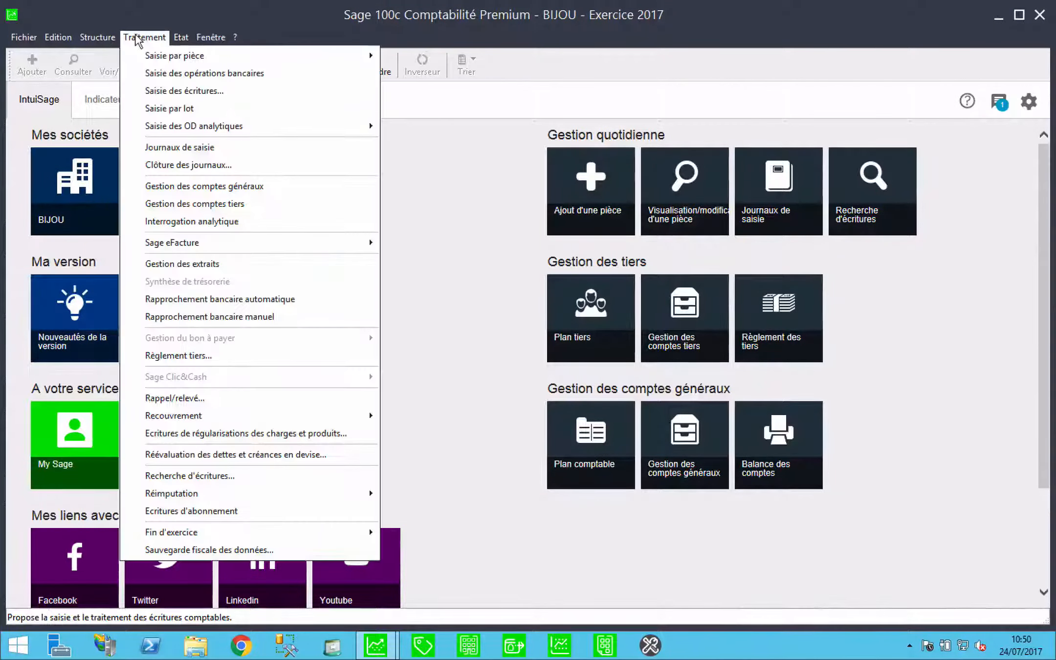
left_click(173, 316)
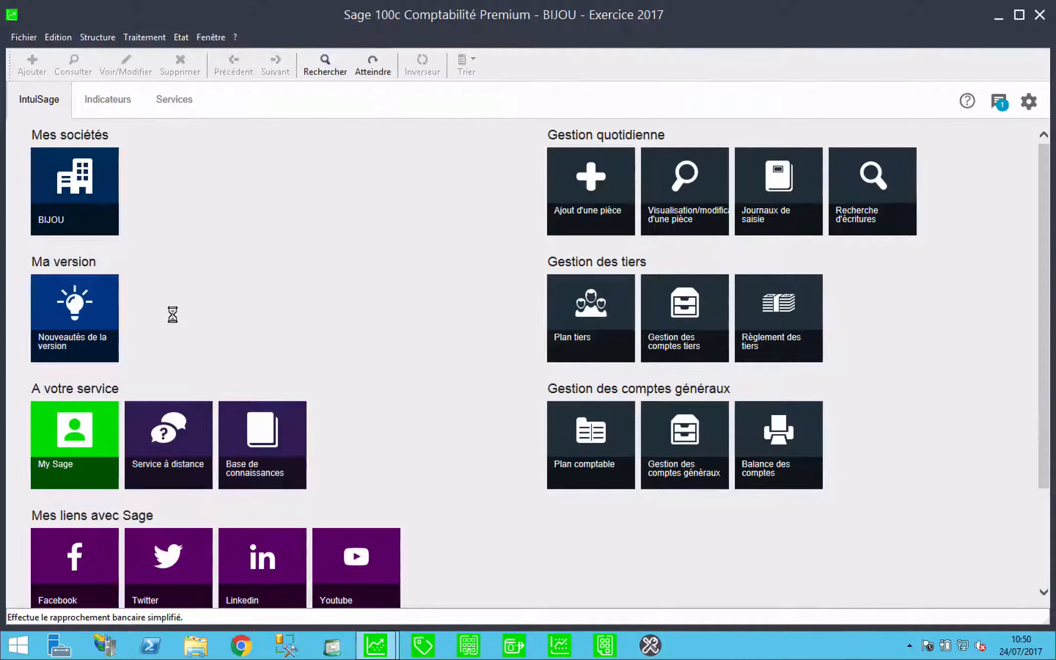
key("Down")
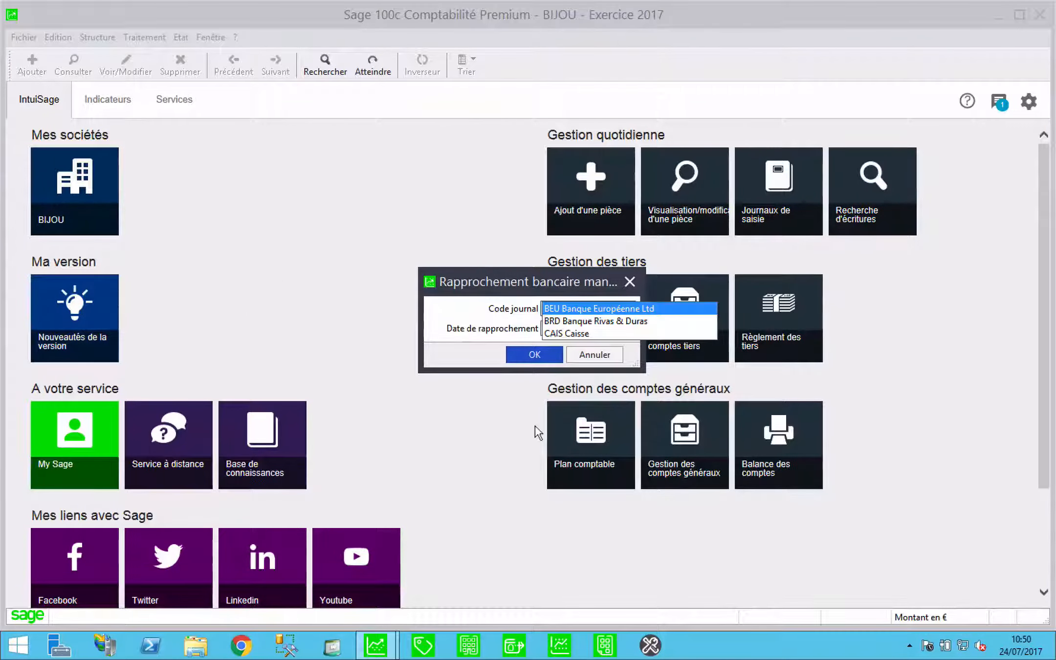
key("Tab")
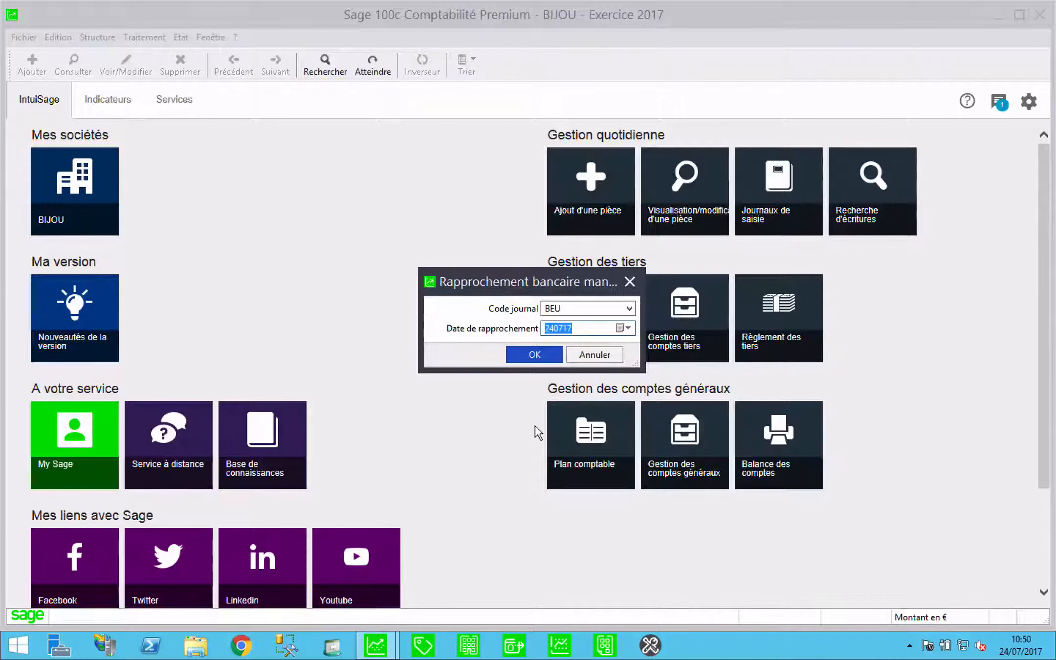
type("300611")
key("BackSpace")
type("7")
key("Return")
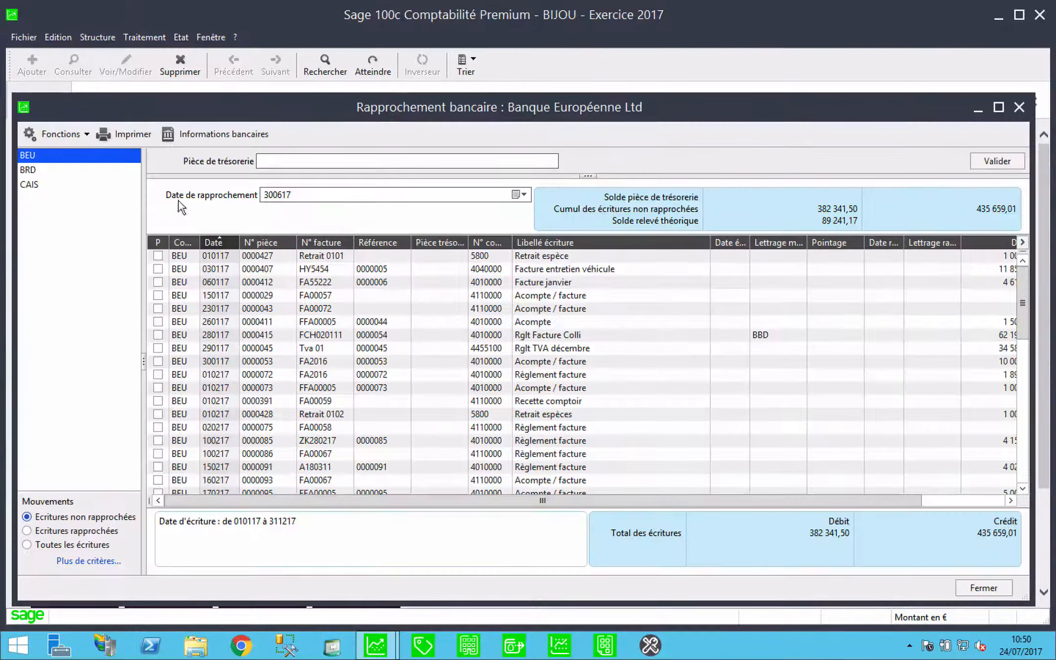
Set the treasury piece of the BEU reconciliation to Ext.30/06/17 and validate it
left_click(281, 162)
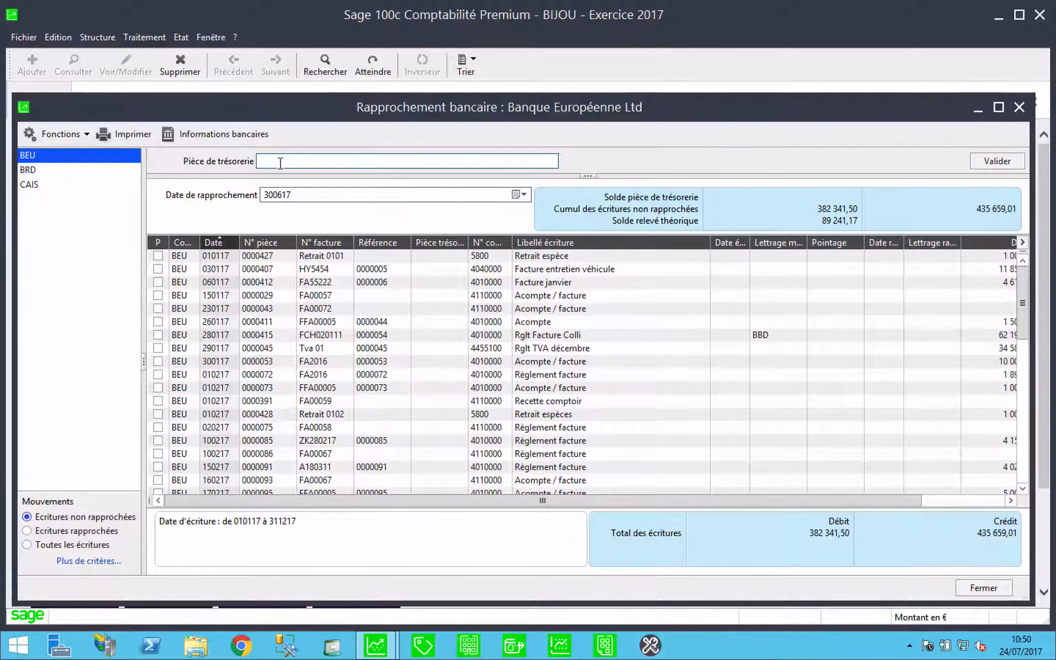
type("Ext.30/06/17")
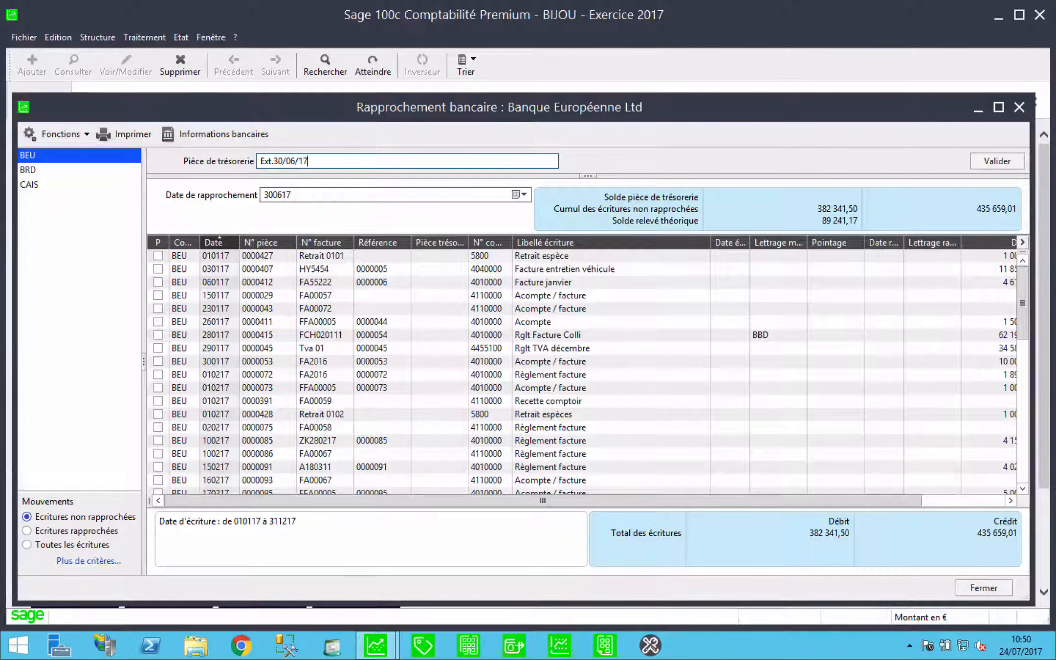
left_click(997, 161)
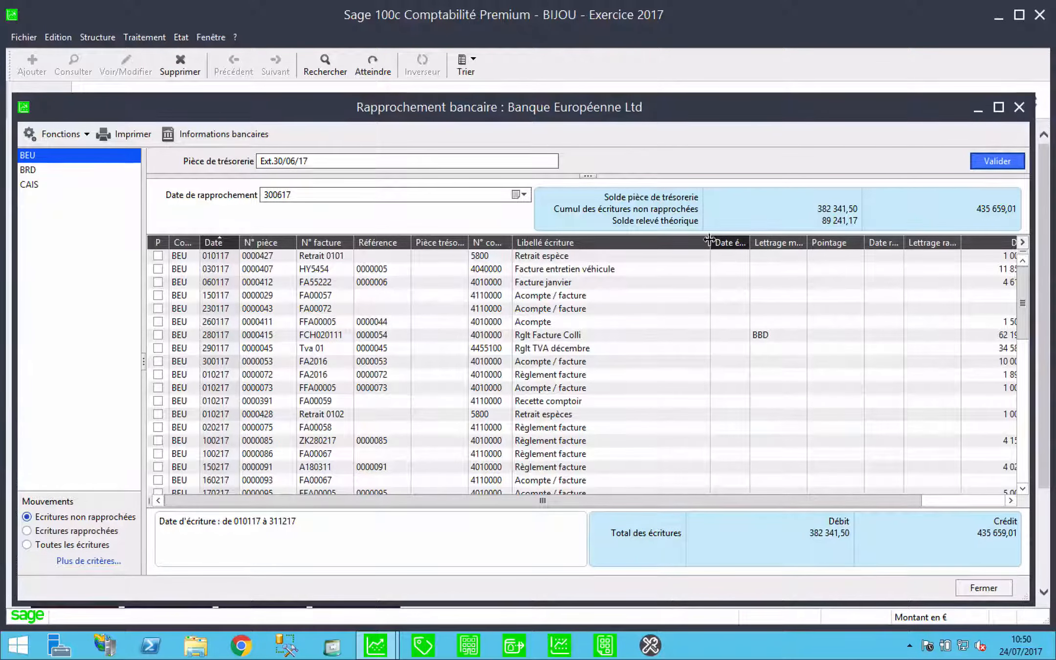
Narrow the entry label and reconciliation lettering columns, and mark pieces 0000427, 0000412, 0000415, 0000411 and 0000043 as reconciled
left_click_drag(709, 240, 631, 241)
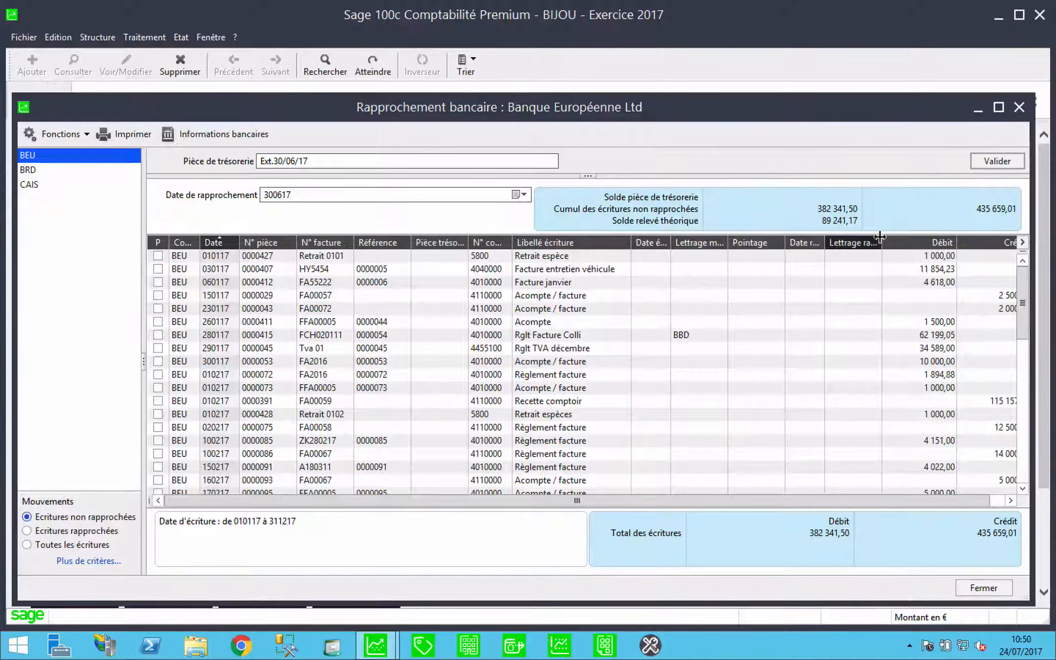
left_click_drag(881, 241, 867, 241)
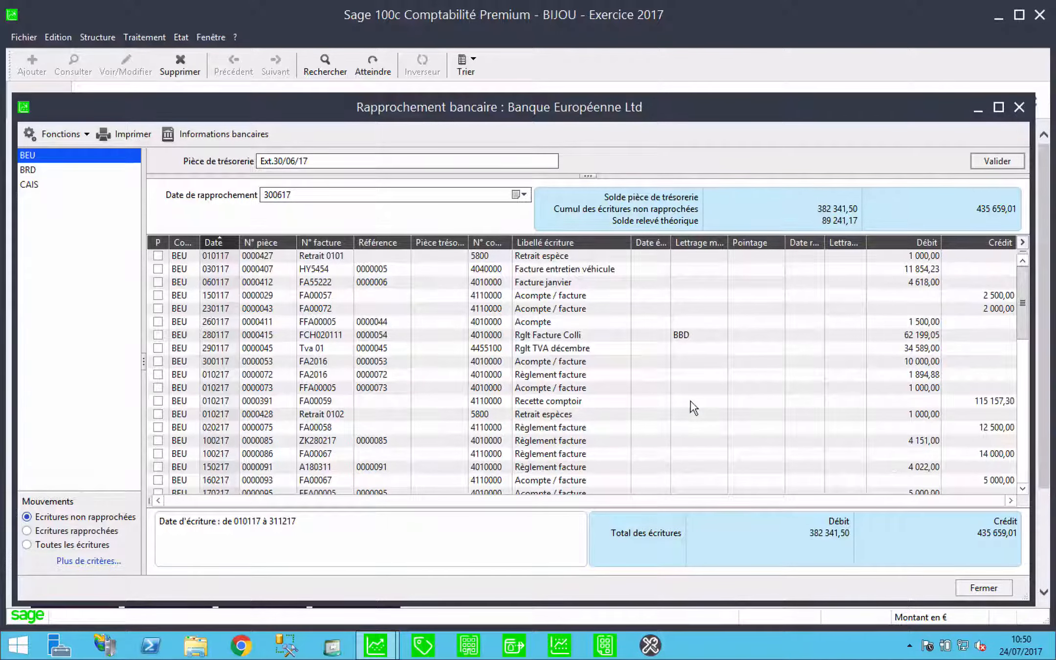
left_click(303, 257)
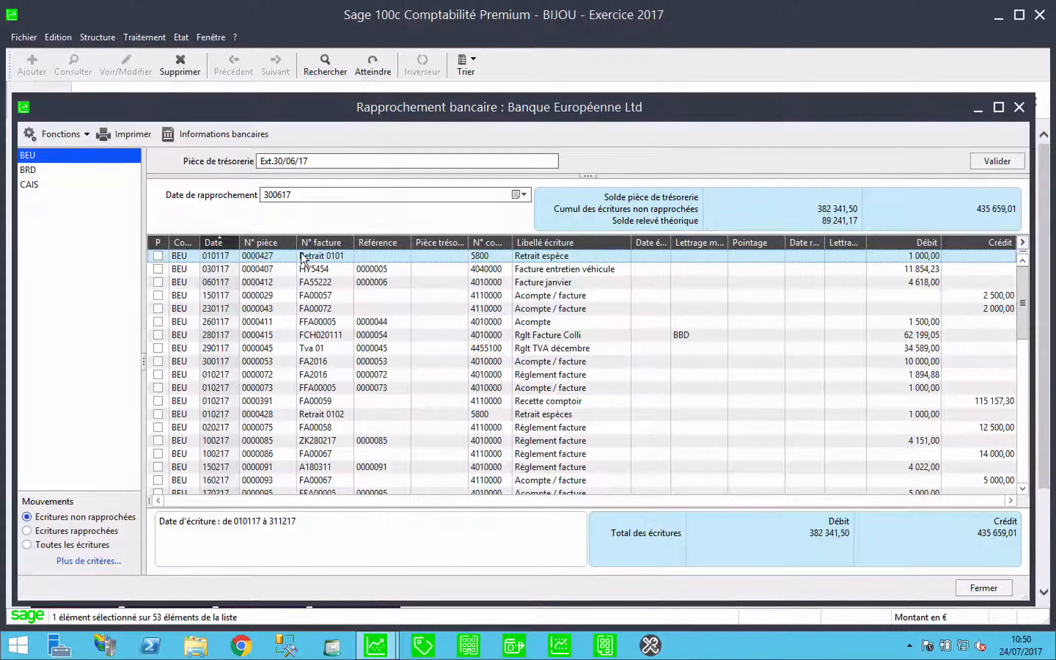
left_click(307, 283, "ctrl")
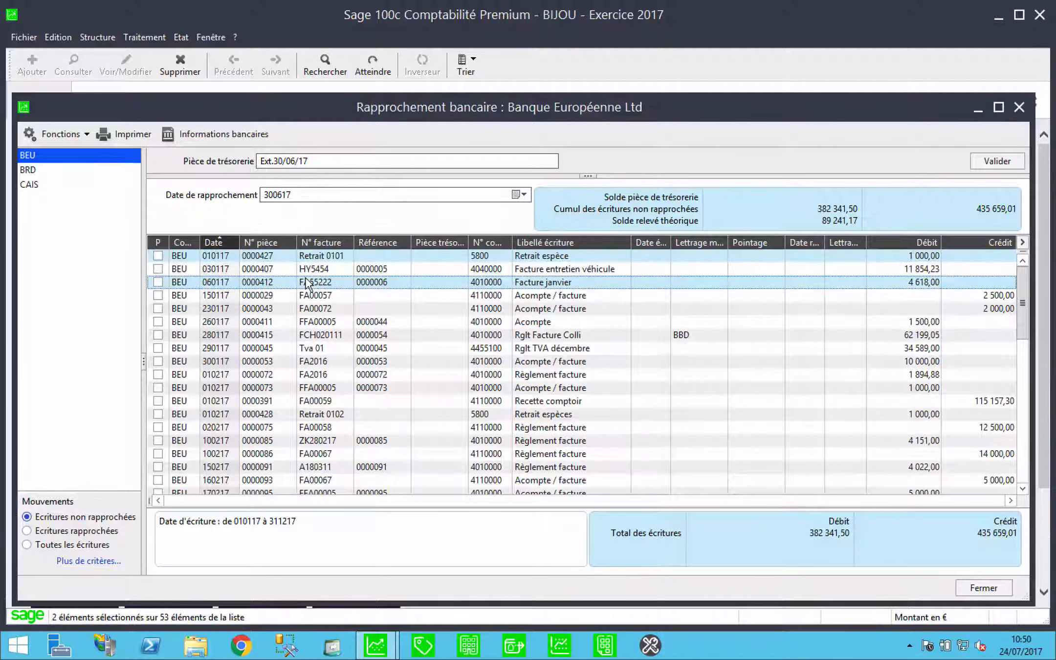
left_click(312, 337, "ctrl")
left_click(320, 323, "ctrl")
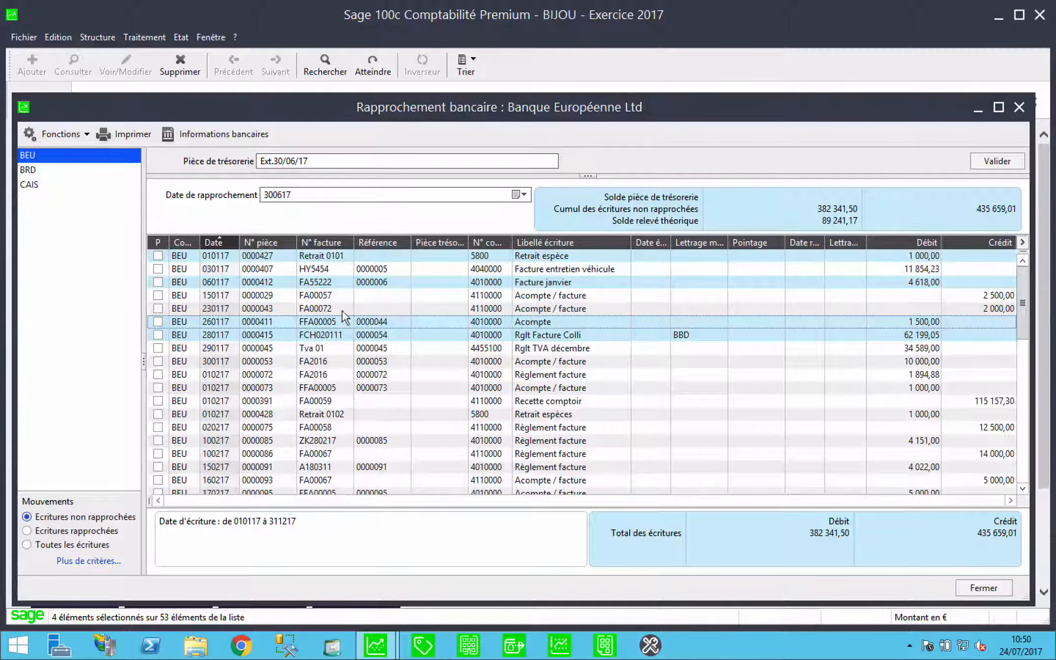
left_click(342, 312, "ctrl")
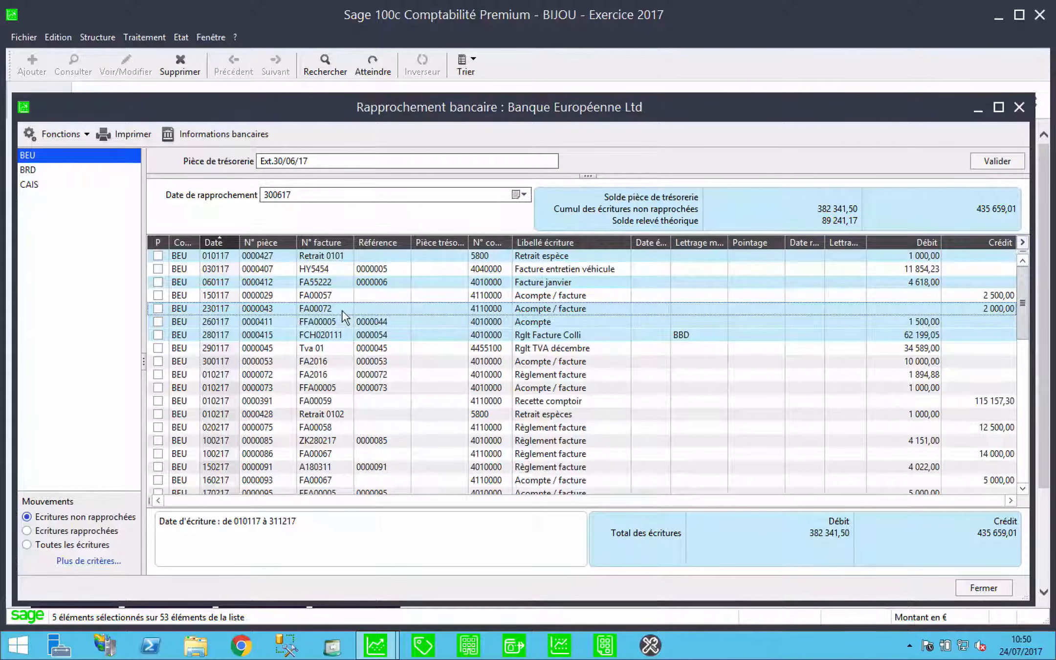
key("Return")
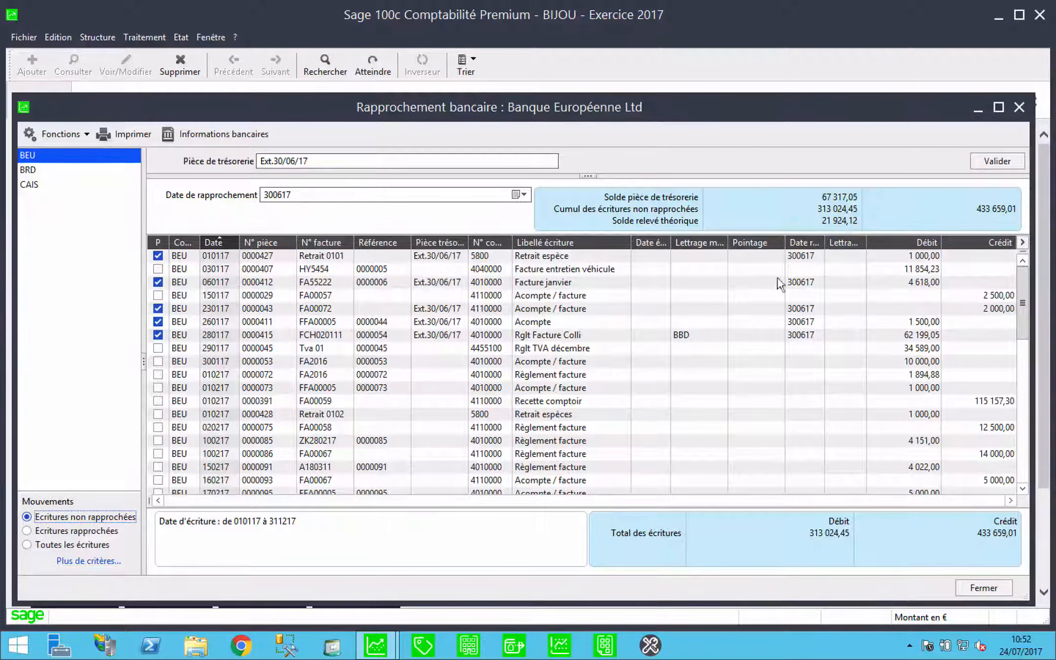
Preview the reconciliation report of unreconciled entries from 010117 to 300617 and look through its two pages
left_click(102, 134)
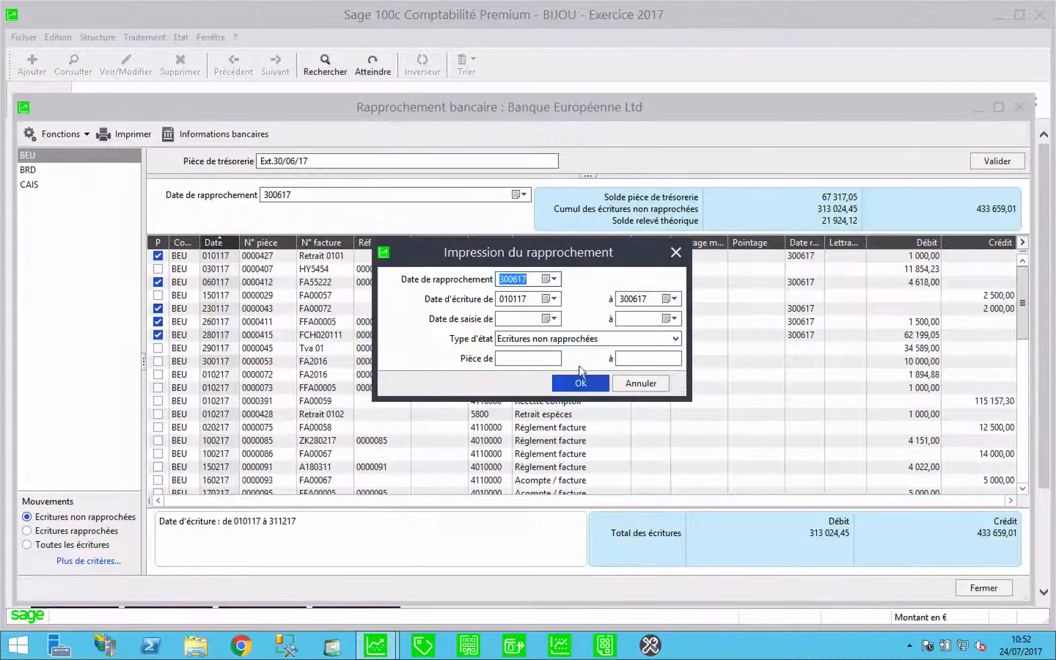
left_click(580, 384)
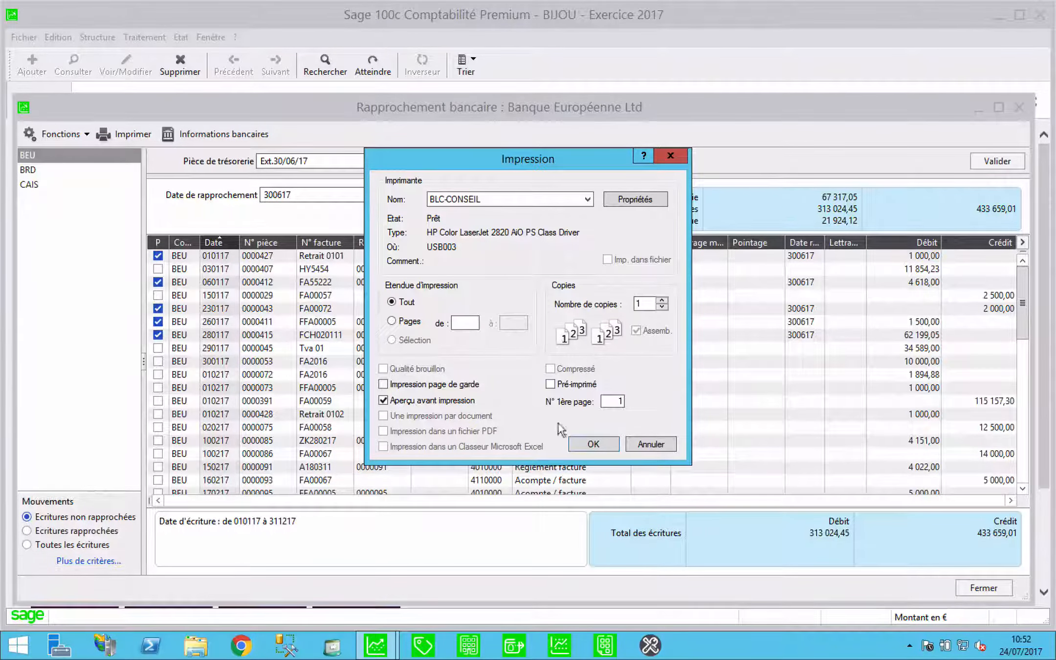
left_click(594, 444)
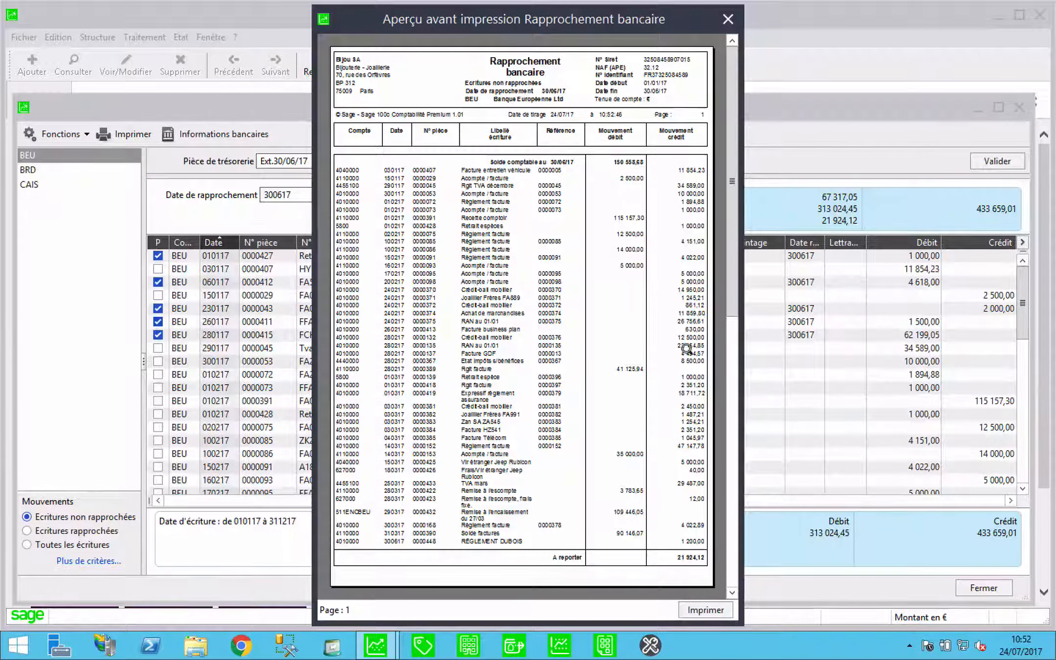
left_click(732, 592)
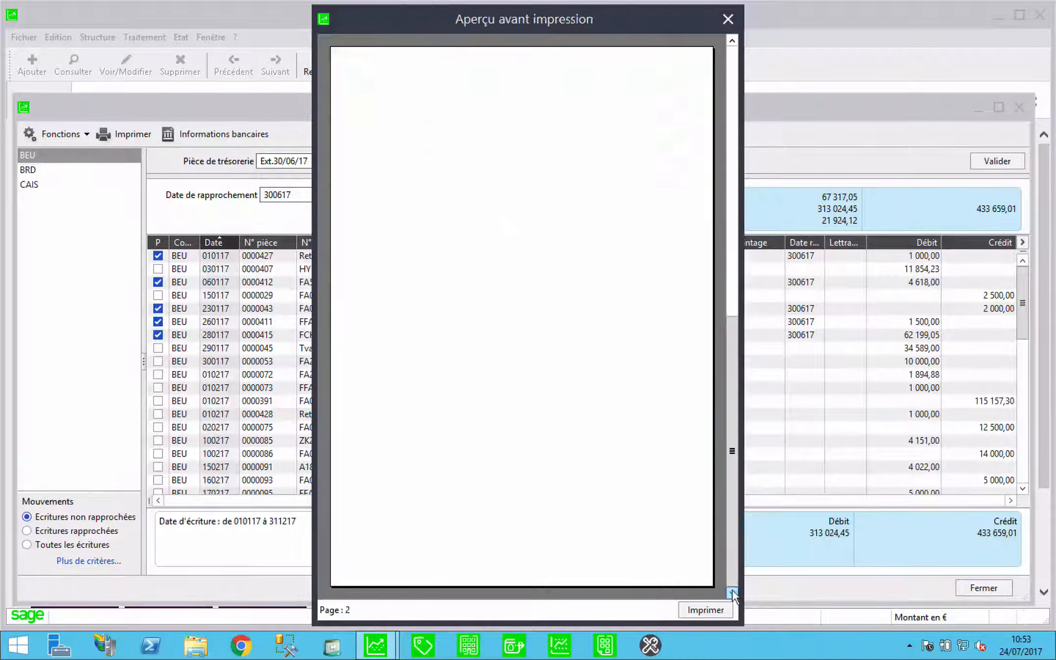
left_click(681, 225)
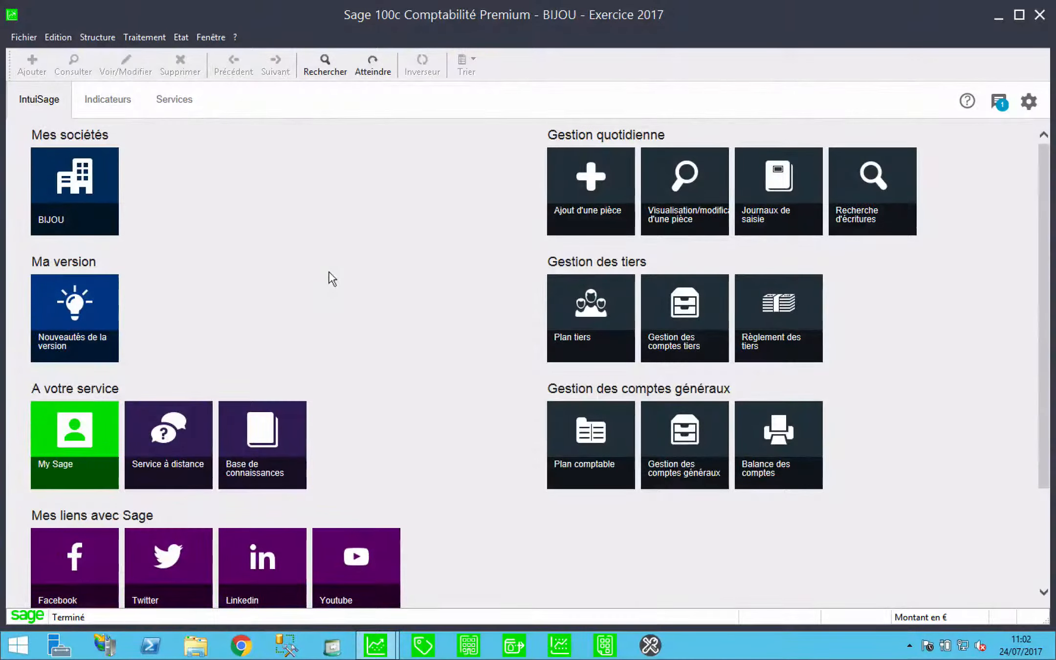
Start a manual bank reconciliation for journal BEU, keeping the proposed reconciliation date 240717
left_click(145, 39)
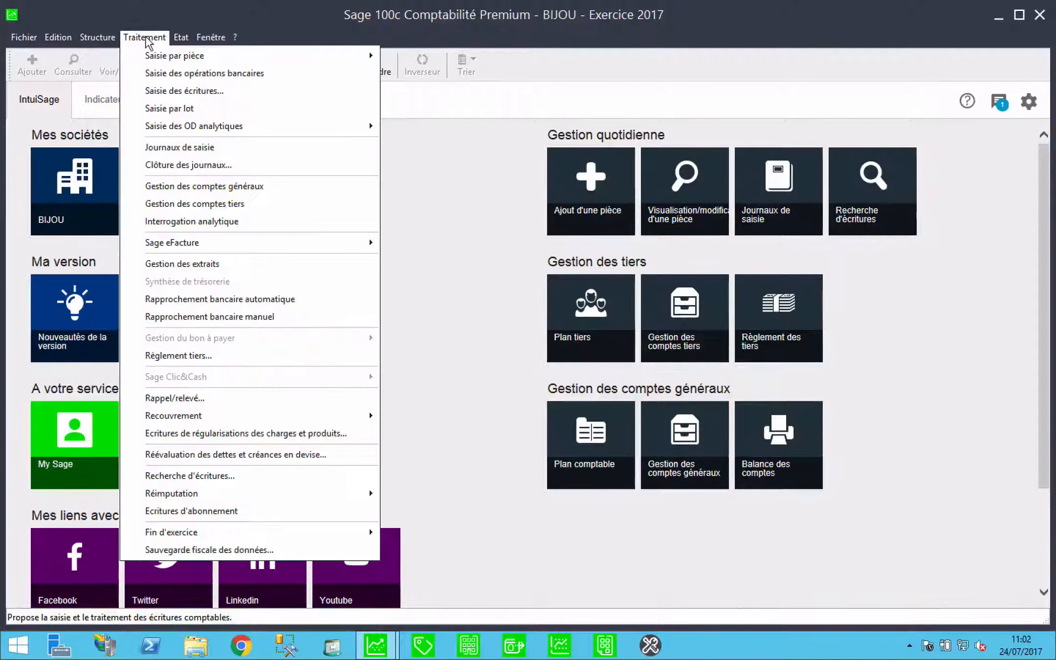
left_click(167, 317)
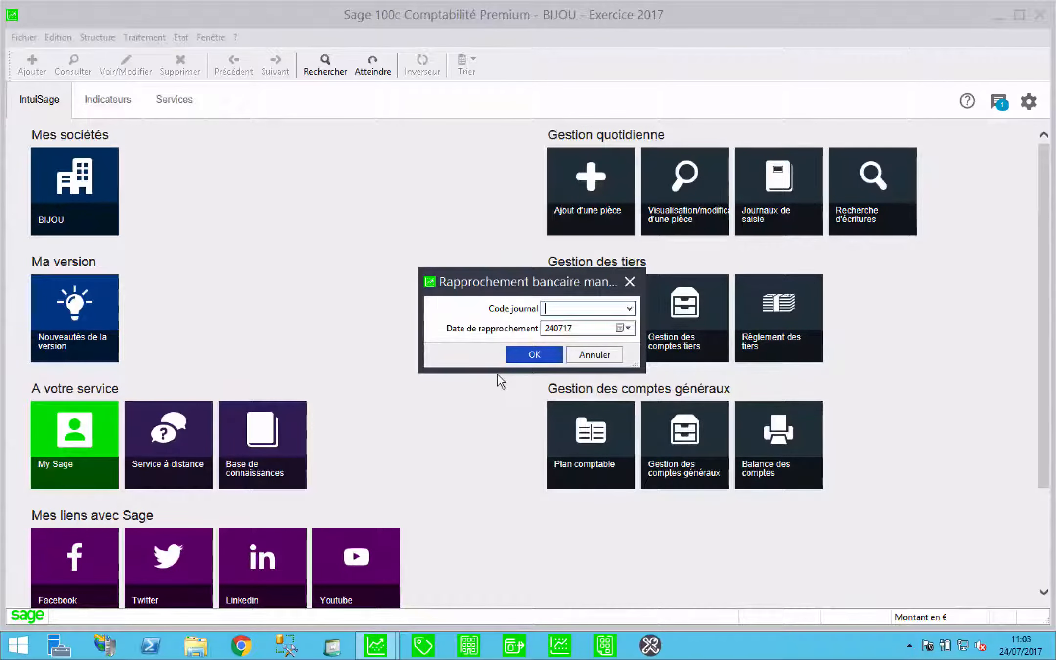
key("alt+Down")
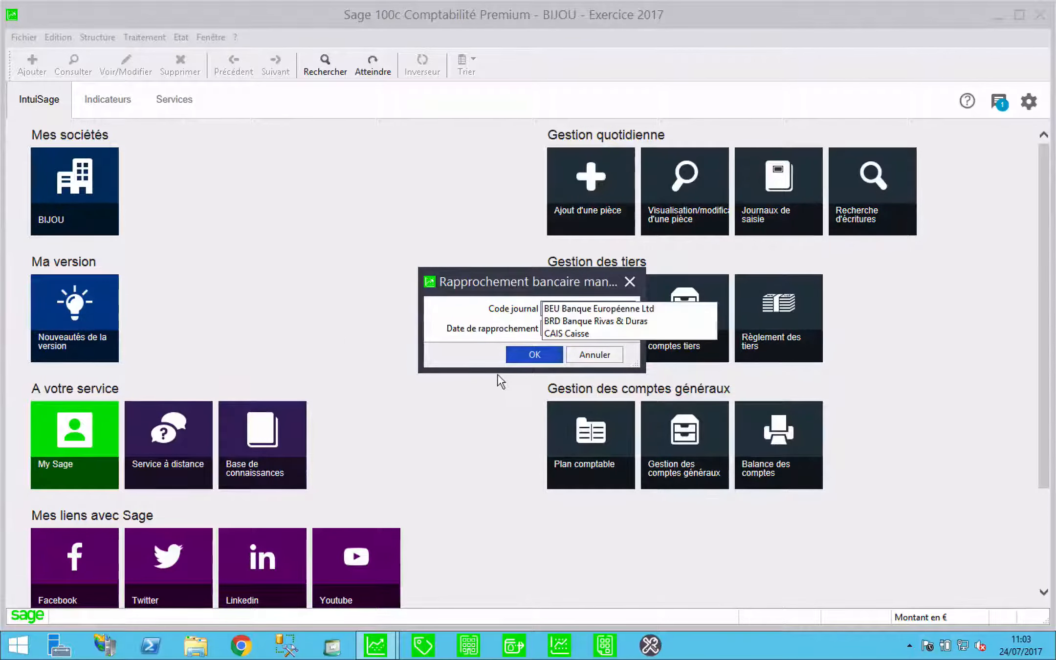
left_click(574, 309)
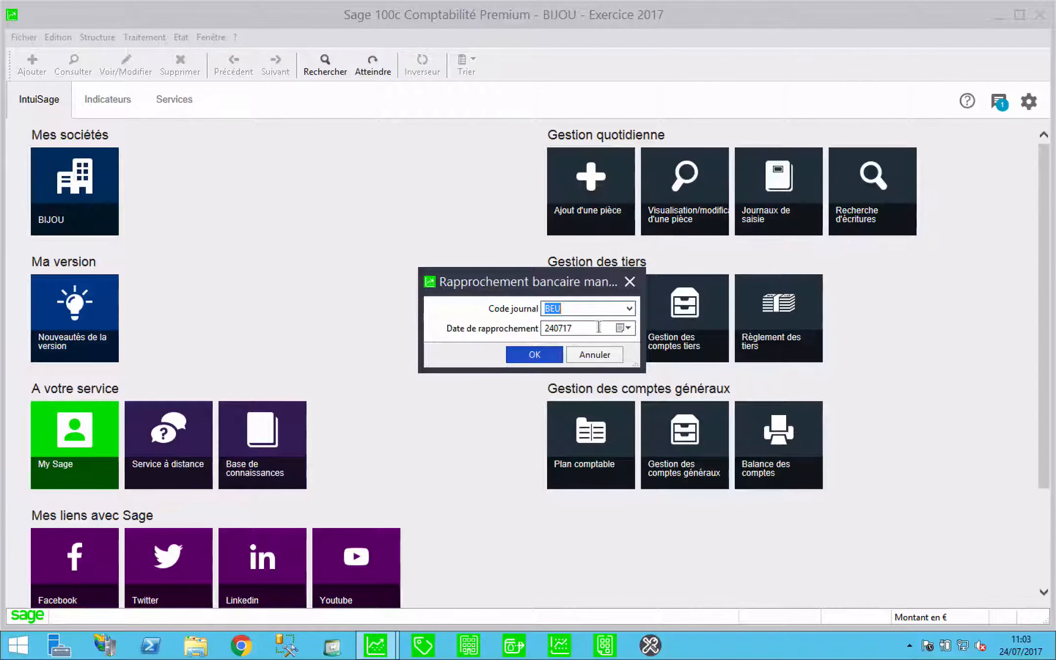
left_click(524, 359)
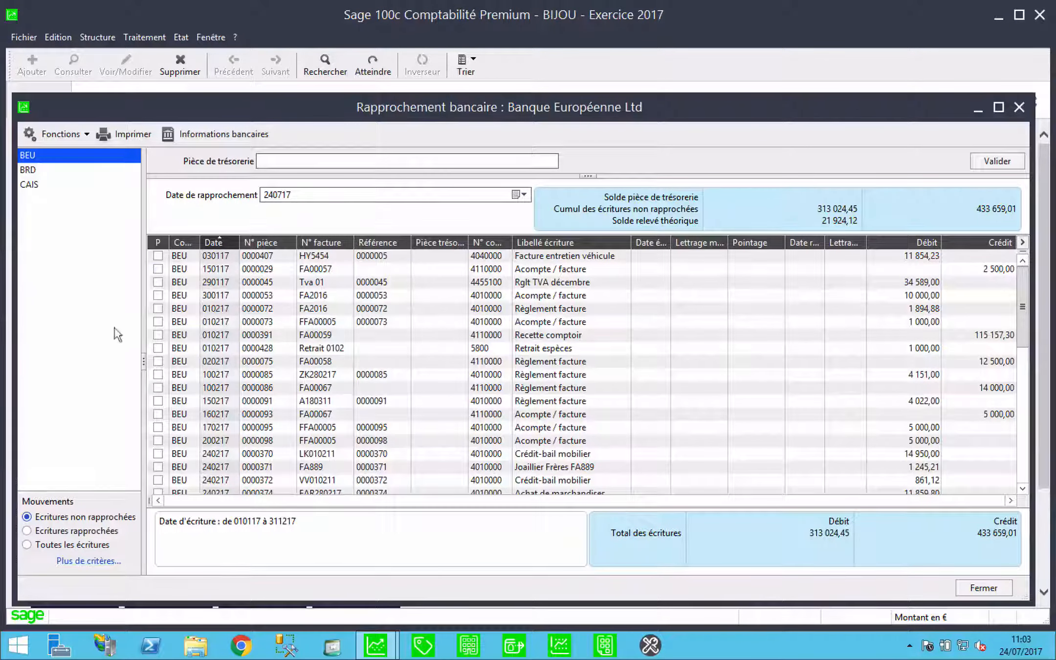
Show only the reconciled entries of BEU, widen the treasury piece column and select the entry for piece 0000044
left_click(56, 532)
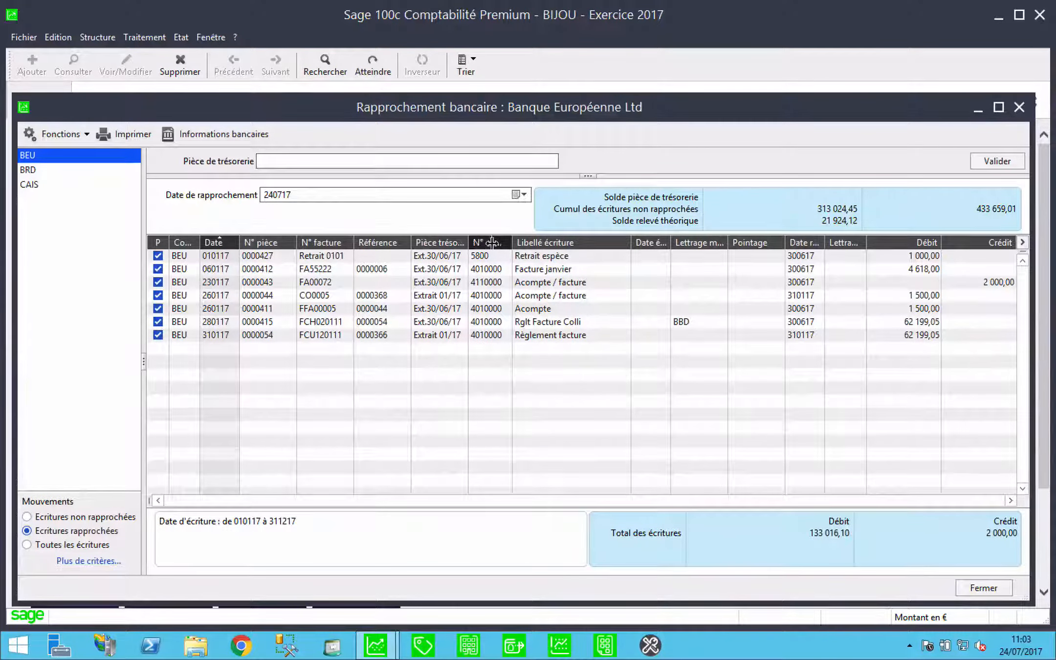
left_click_drag(468, 242, 492, 242)
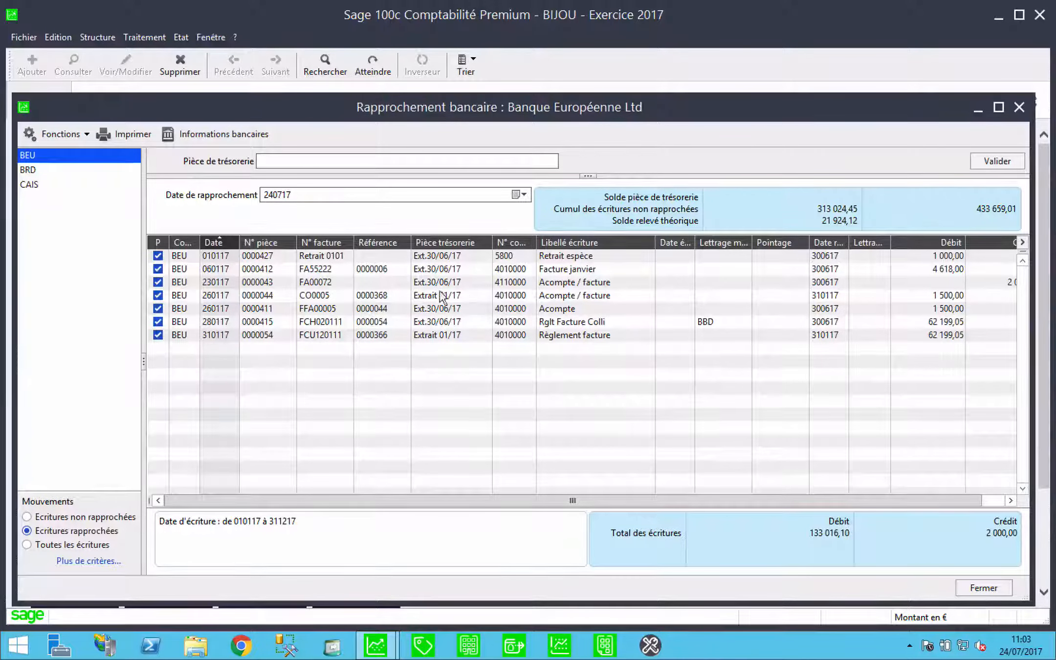
left_click(425, 297)
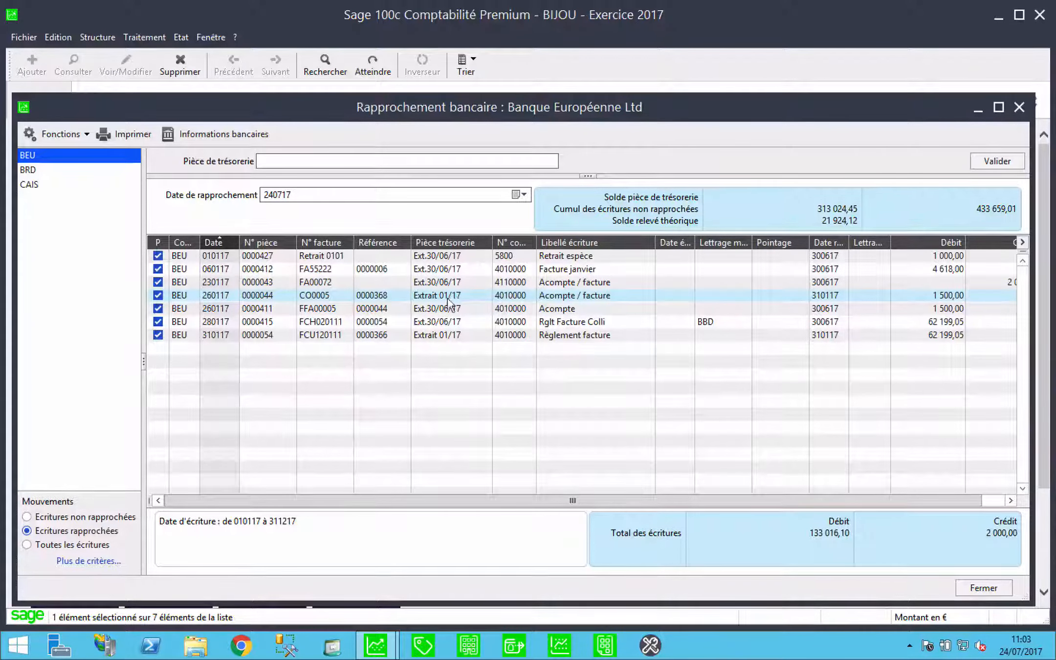
Validate treasury piece Extrait 01/17 and cancel the reconciliation of piece 0000044, confirming the removal of its treasury piece
left_click(318, 161)
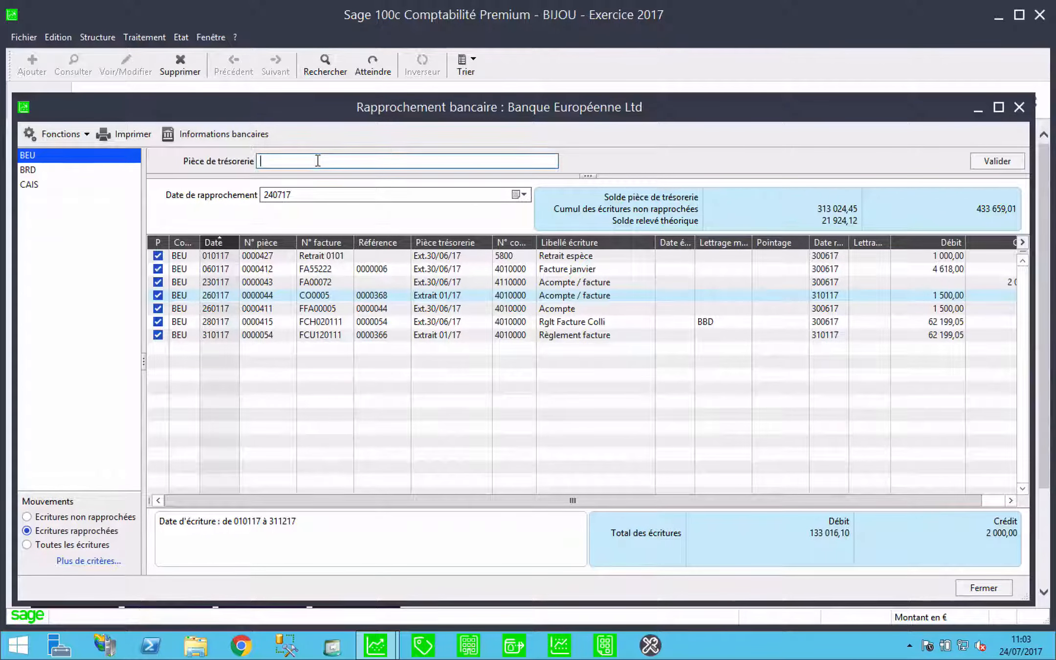
type("Ext")
key("BackSpace")
key("BackSpace")
key("BackSpace")
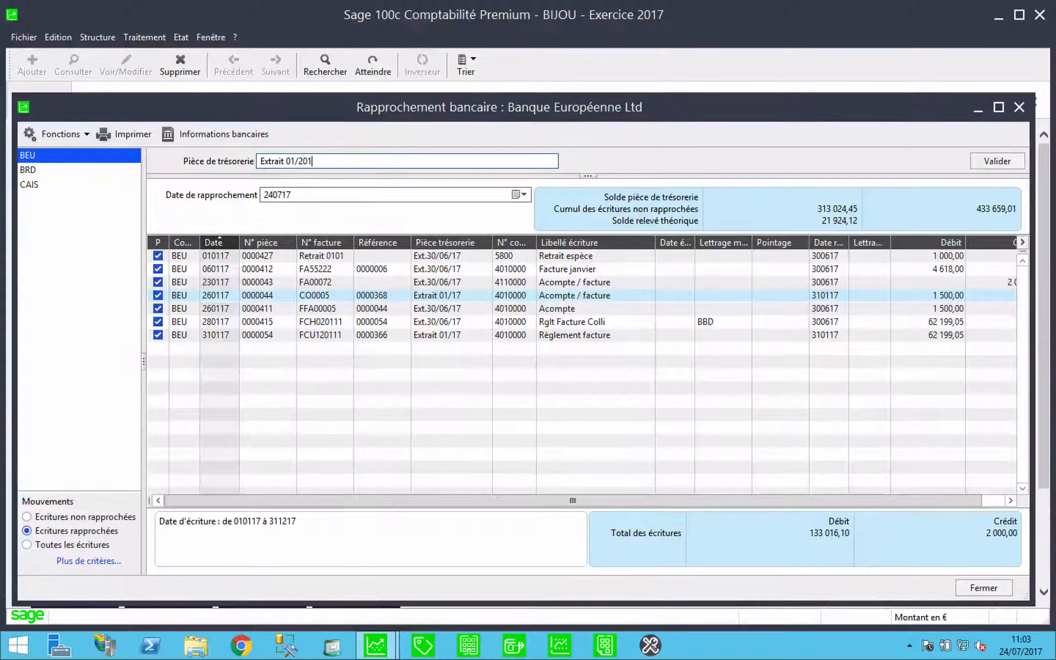
left_click(996, 160)
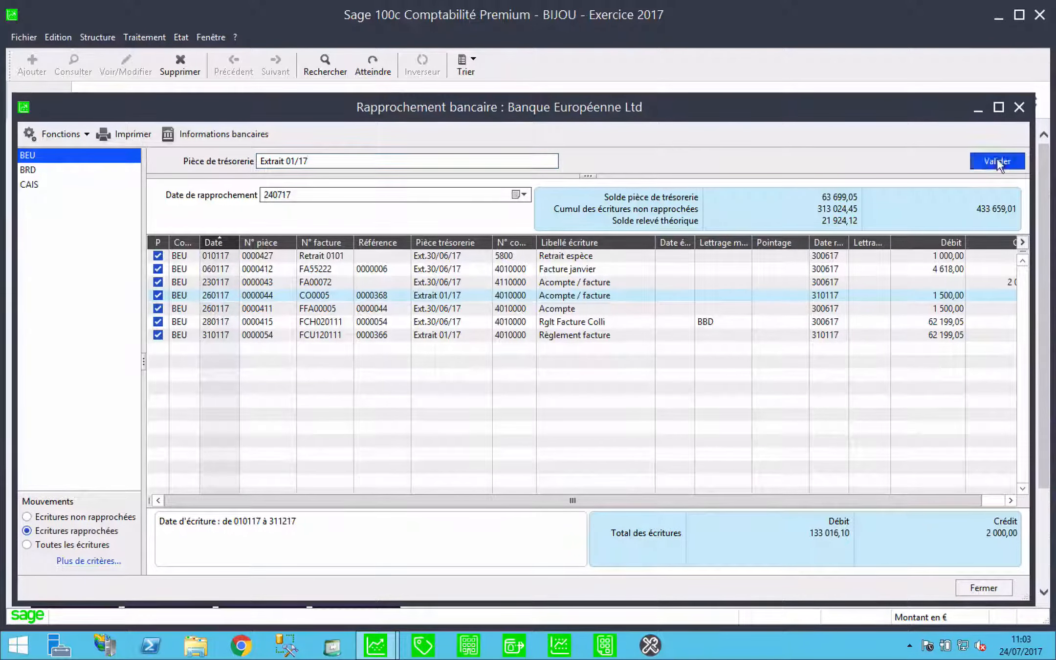
left_click(158, 296)
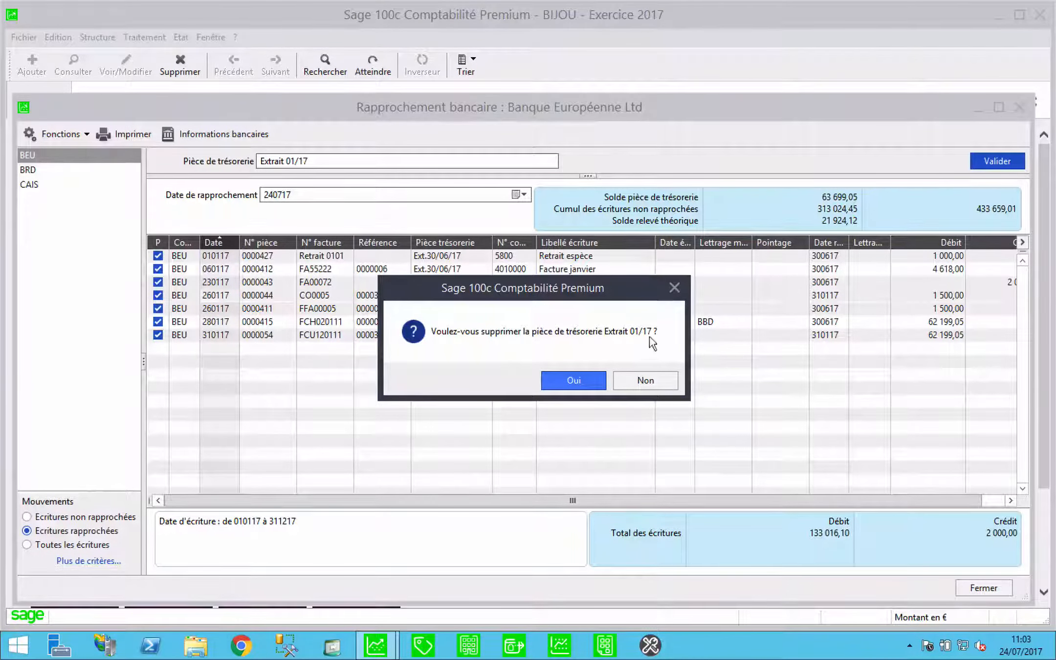
left_click(572, 384)
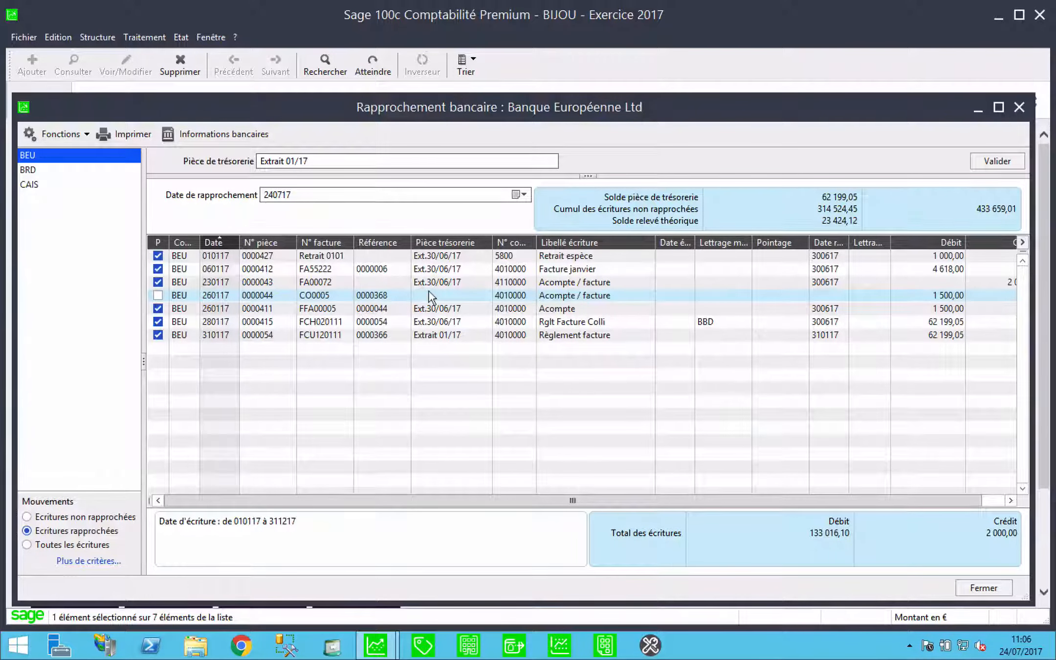
Replace the treasury piece of the BEU reconciliation with Ext.30/06/17 and validate it
left_click(293, 162)
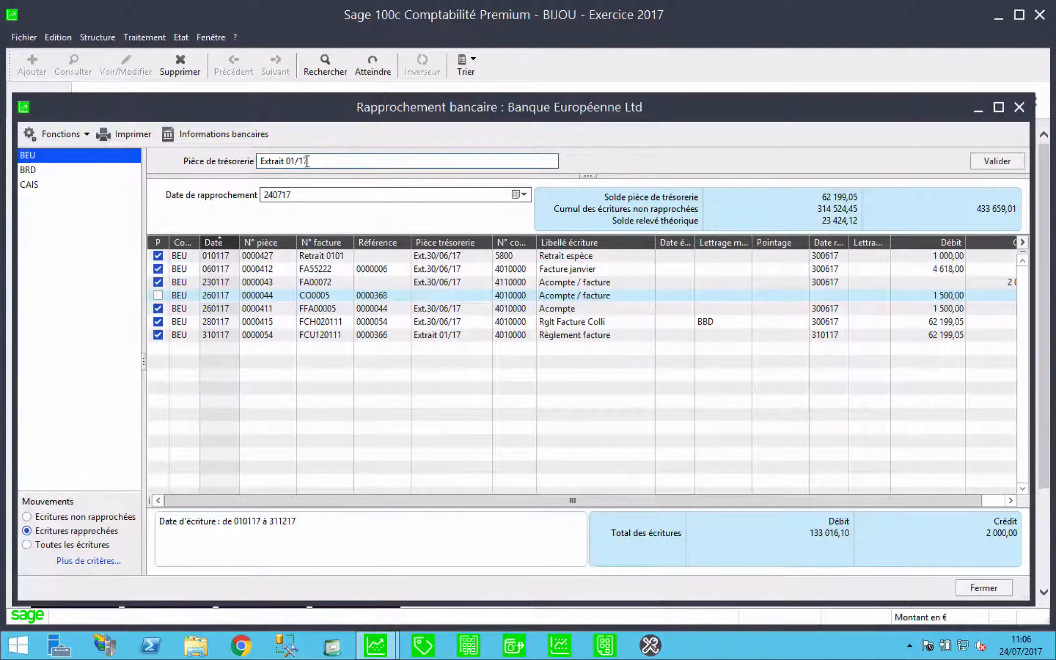
type("Ext.30/06")
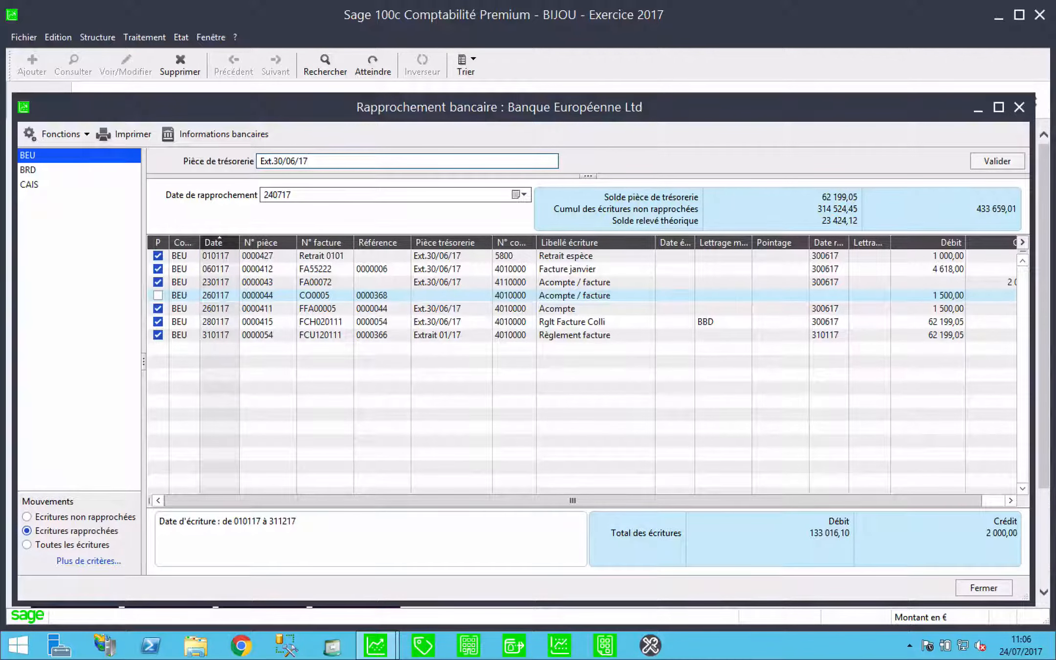
left_click(998, 161)
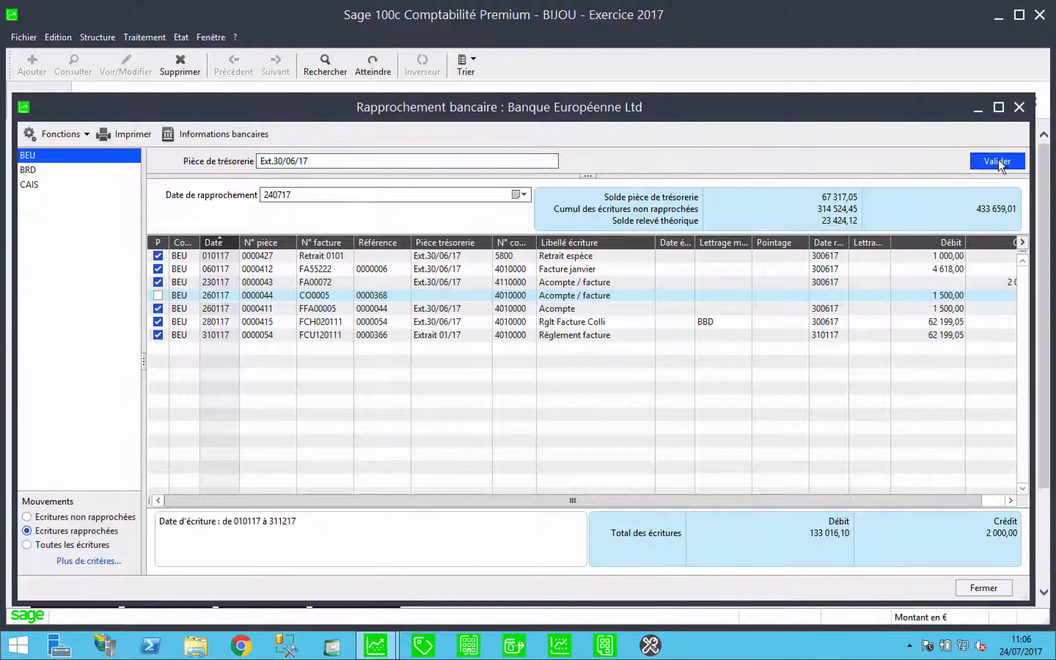
Cancel the reconciliation of pieces 0000427, 0000412, 0000411 and 0000415 together, confirming the removal of treasury piece Ext.30/06/17 for each
left_click(459, 256)
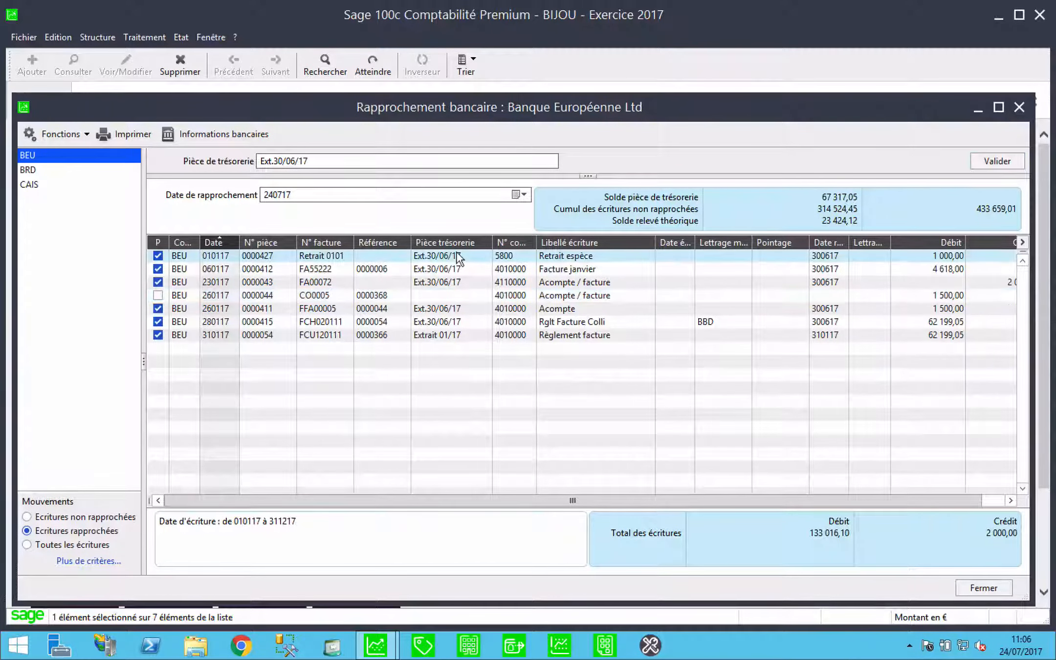
left_click(432, 270, "ctrl")
left_click(433, 309, "ctrl")
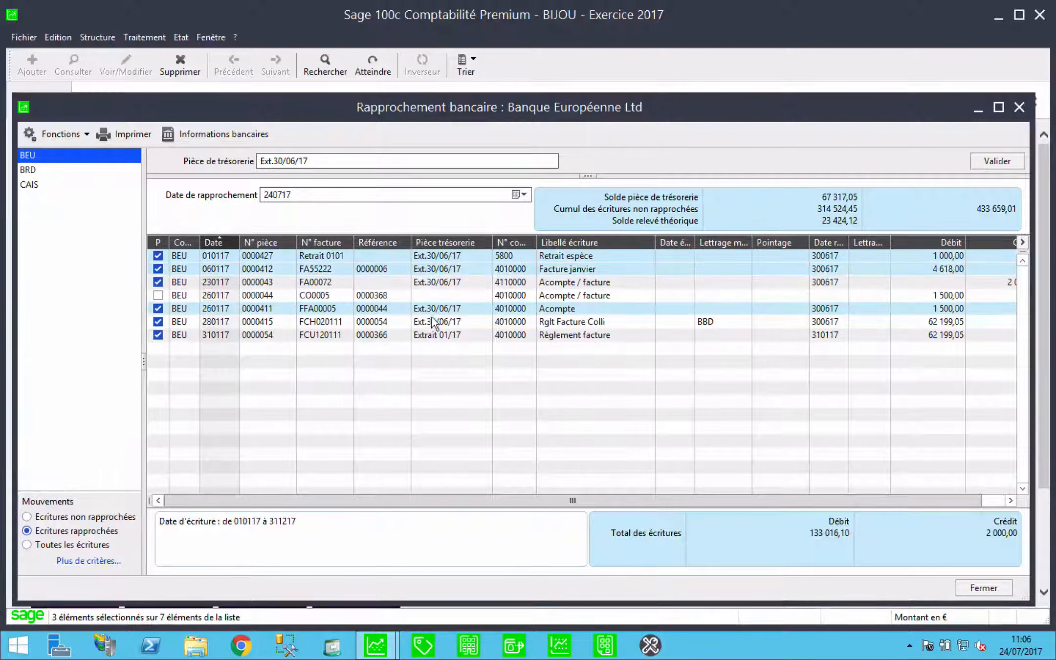
left_click(432, 322, "ctrl")
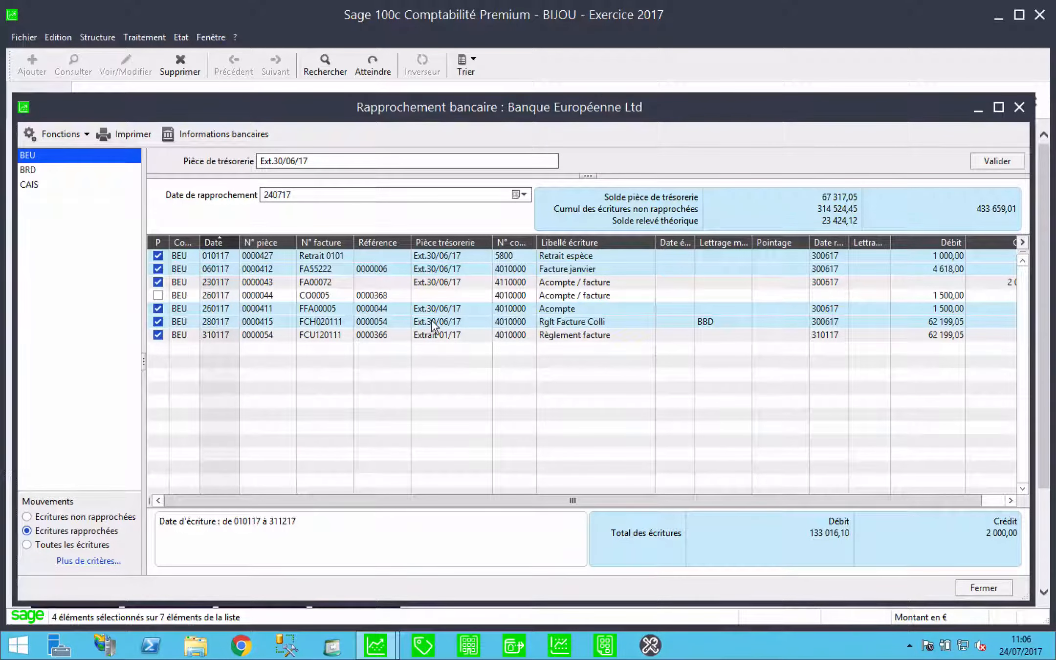
key("ctrl+Delete")
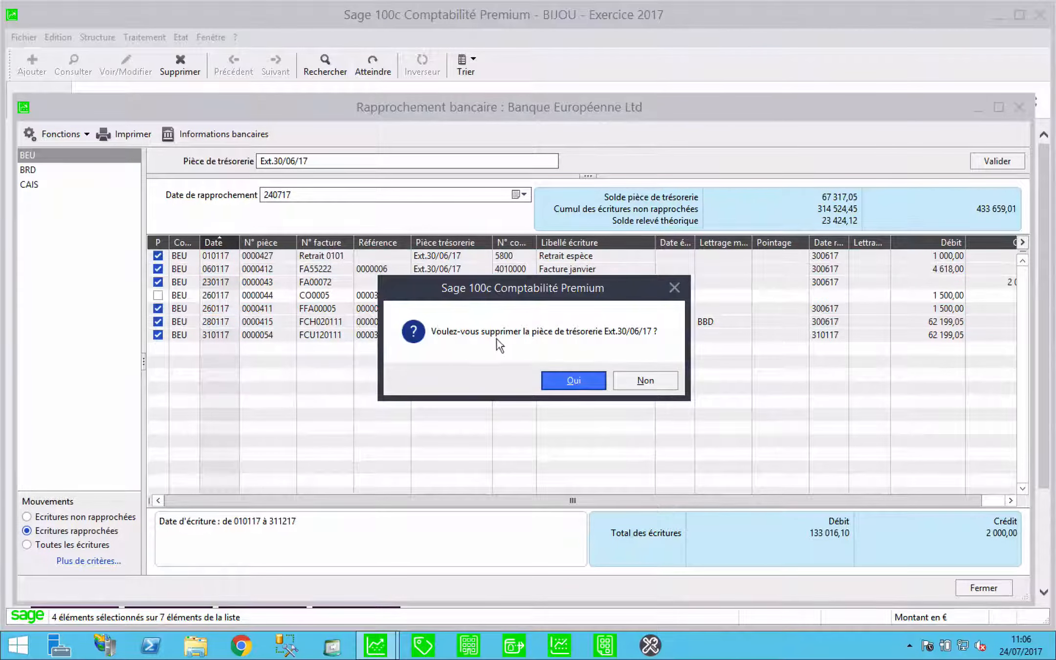
left_click(577, 380)
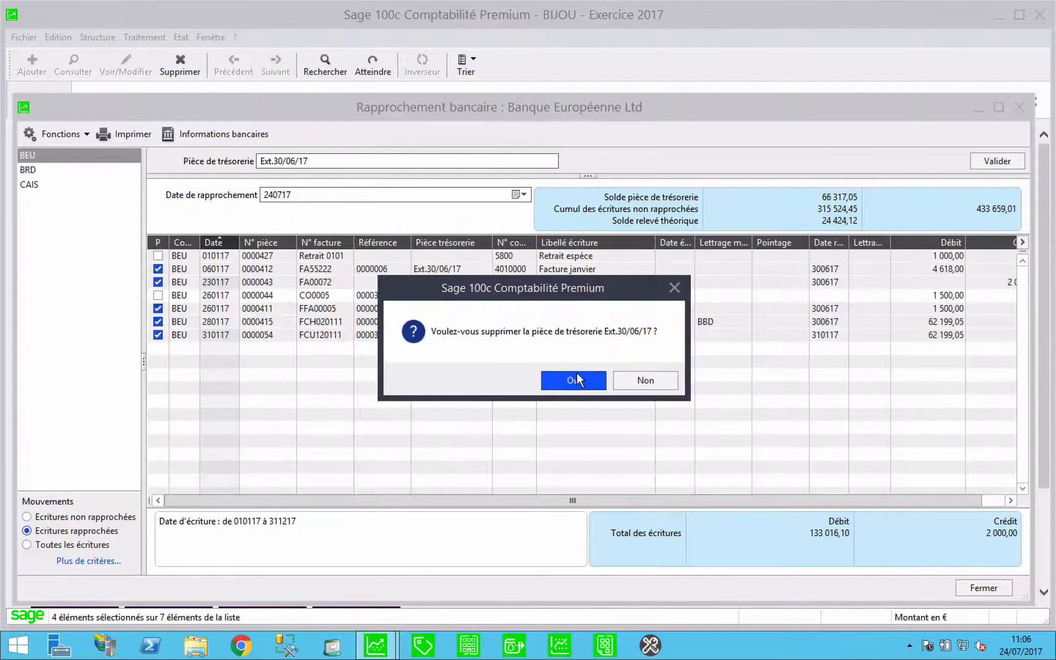
left_click(577, 373)
left_click(577, 373)
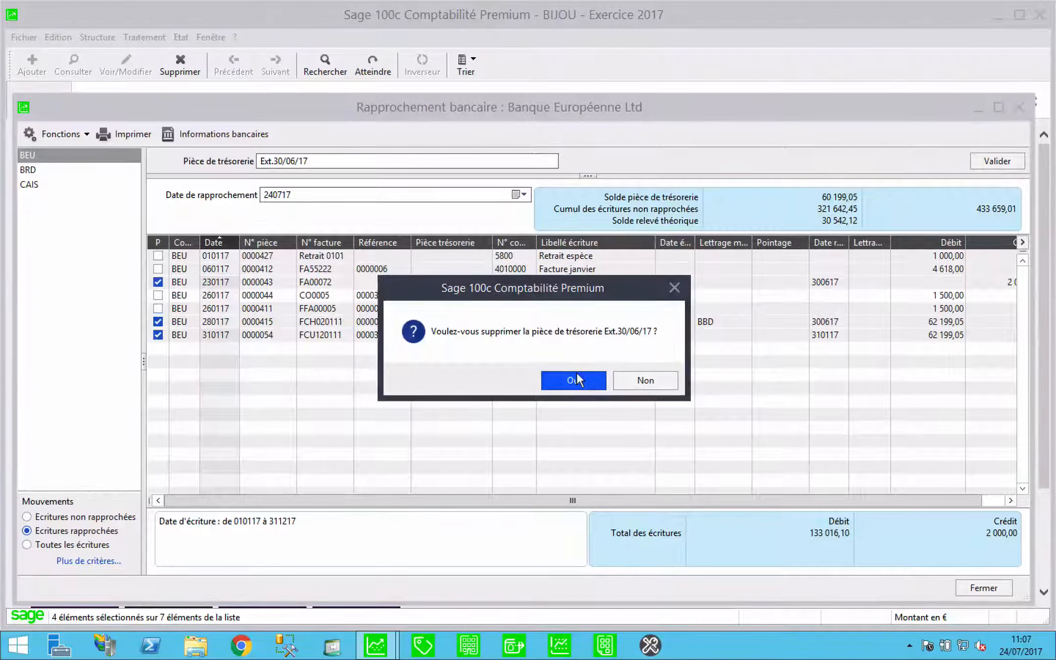
left_click(577, 373)
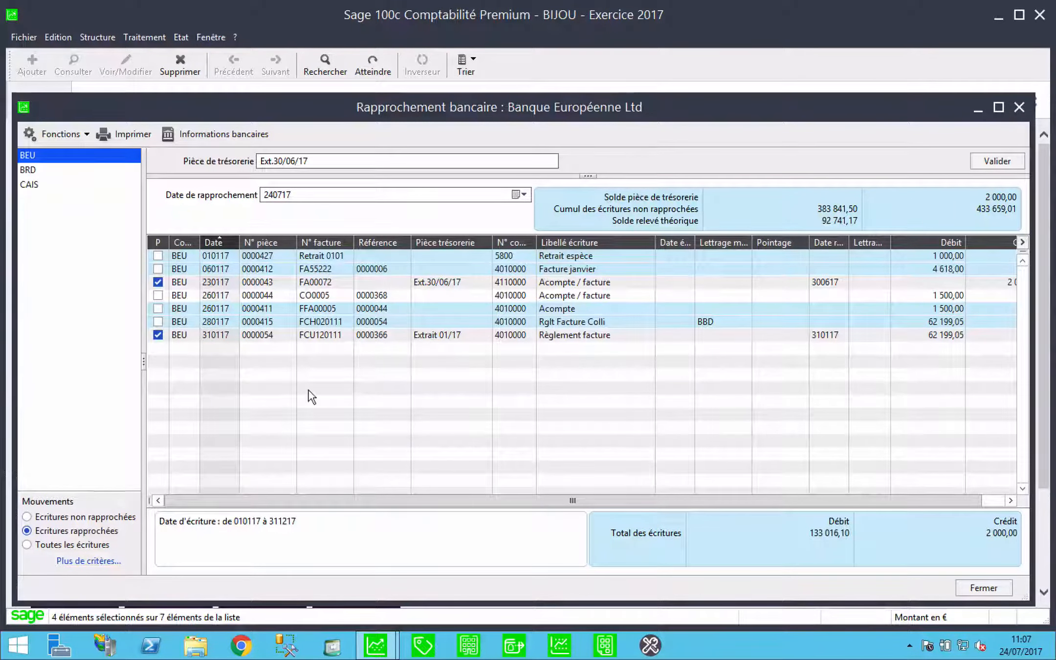